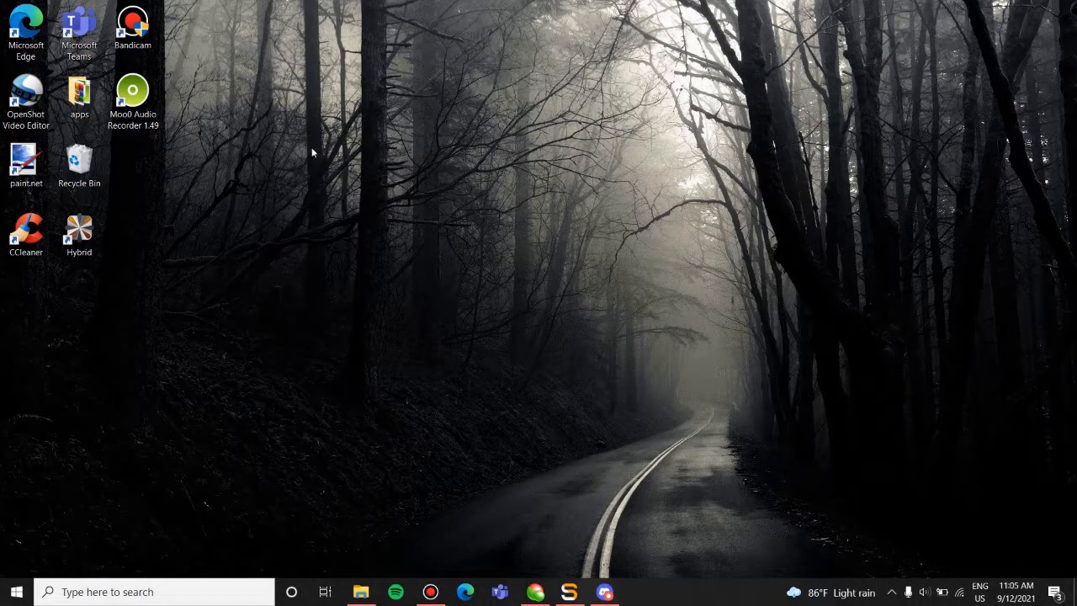
{"action": "right_click", "coordinate": [304, 157]}
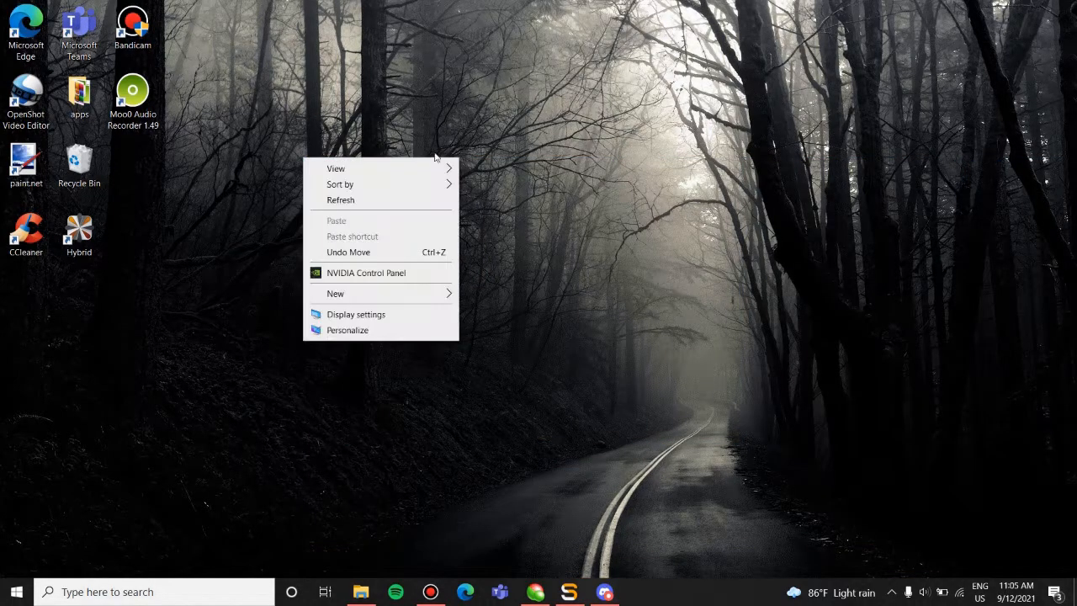
{"action": "right_click", "coordinate": [528, 129]}
{"action": "left_click", "coordinate": [326, 159]}
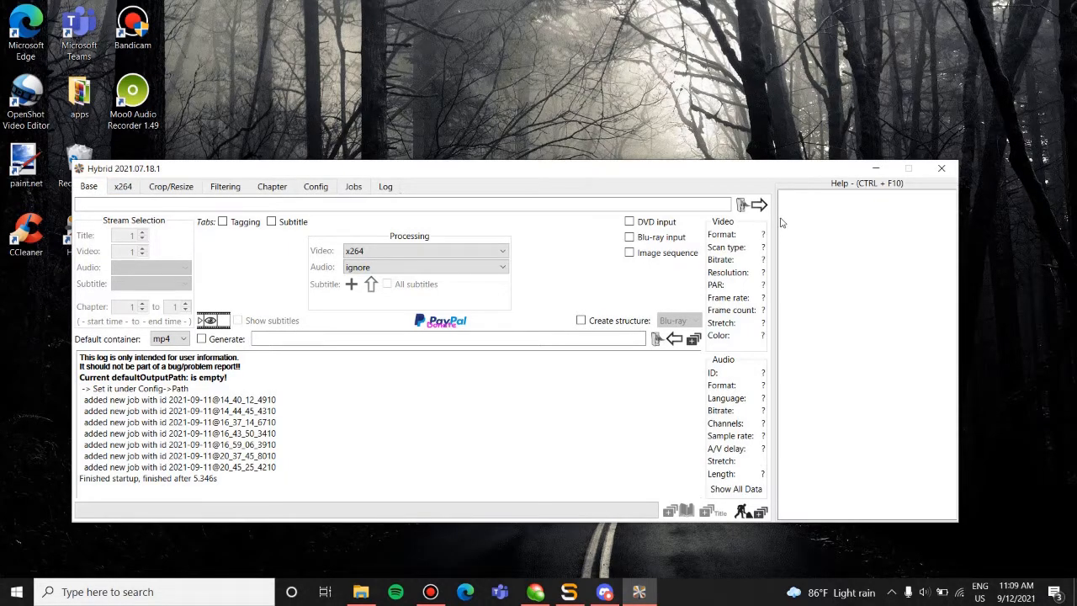
{"action": "left_click", "coordinate": [741, 206]}
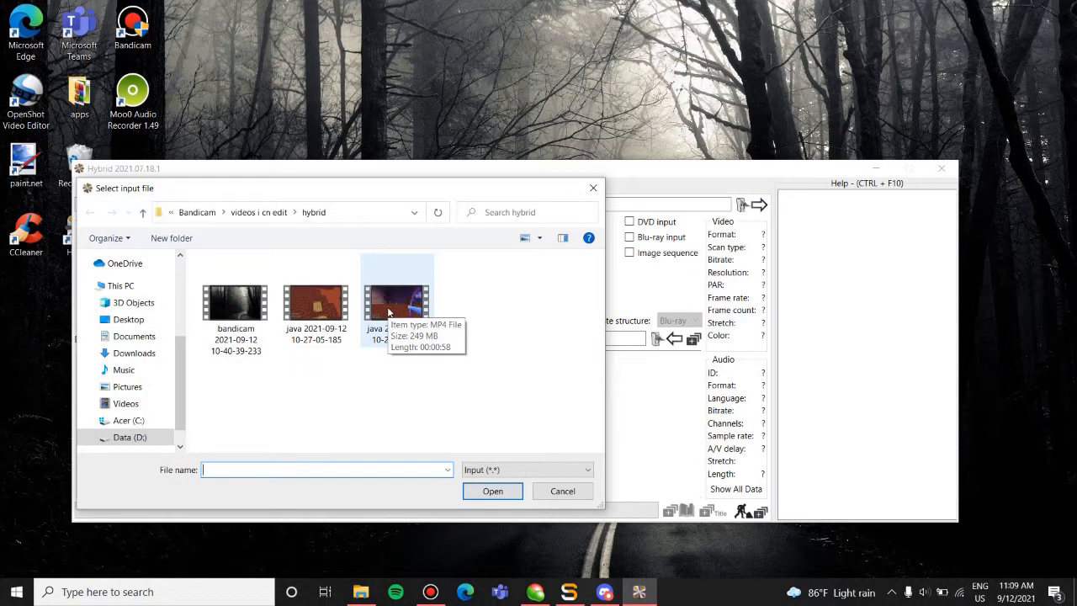
{"action": "double_click", "coordinate": [388, 313]}
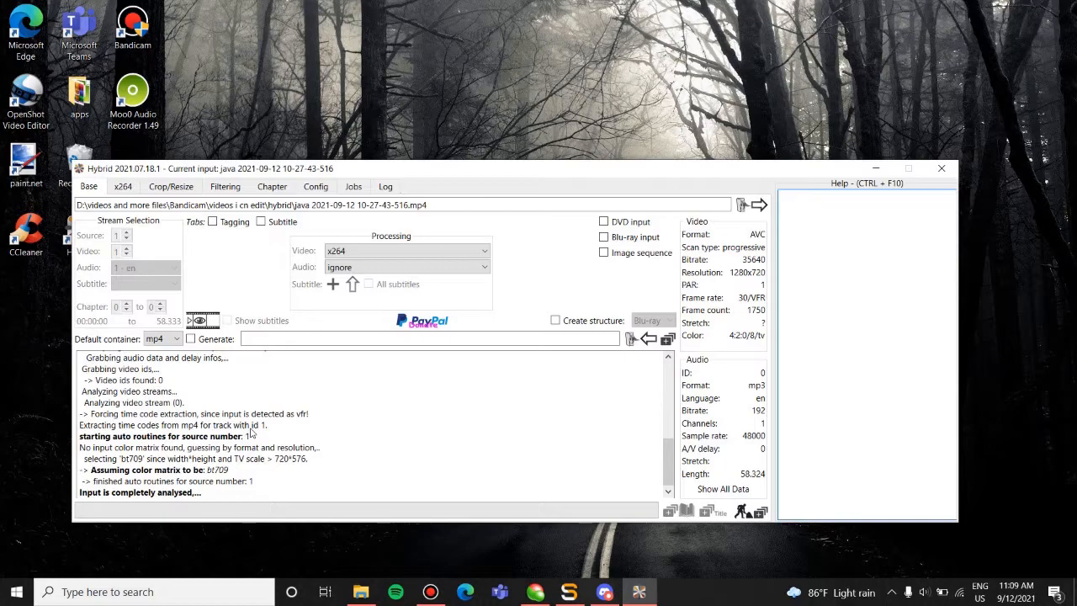
{"action": "left_click", "coordinate": [425, 251]}
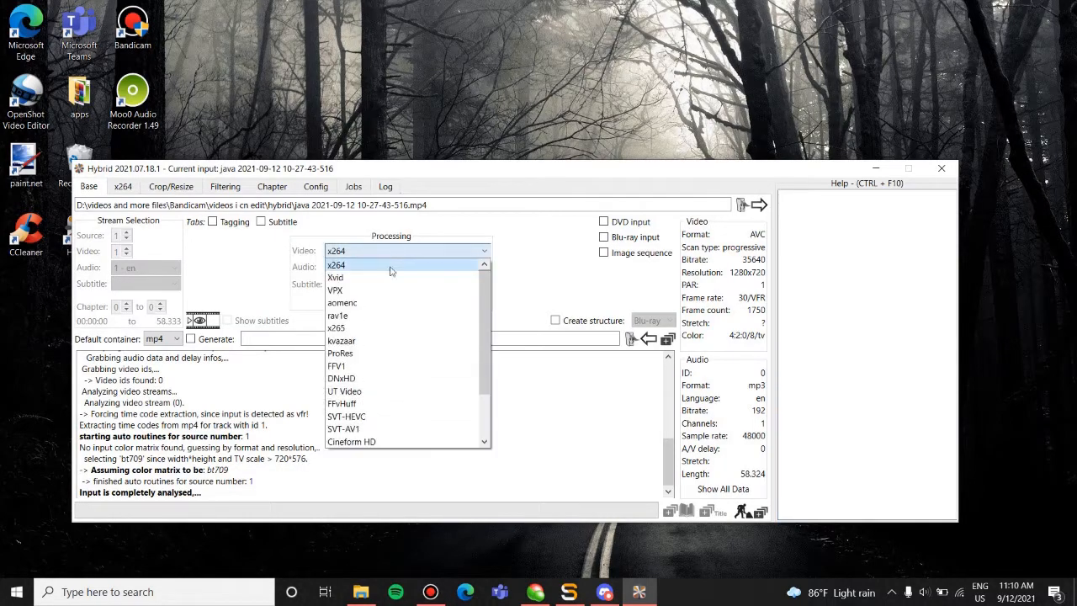
{"action": "left_click", "coordinate": [344, 266]}
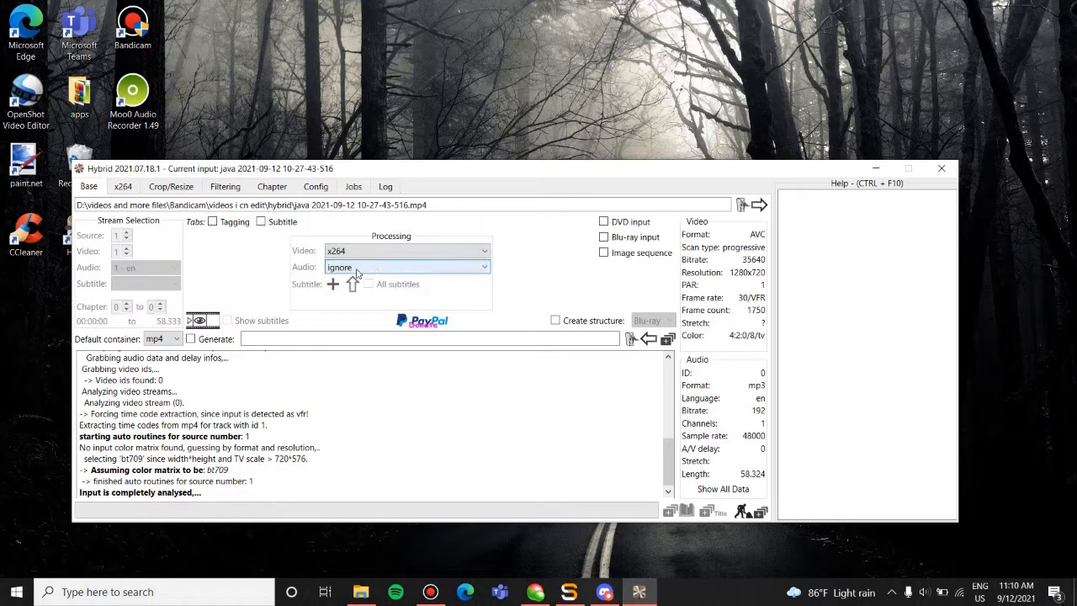
{"action": "left_click", "coordinate": [356, 271]}
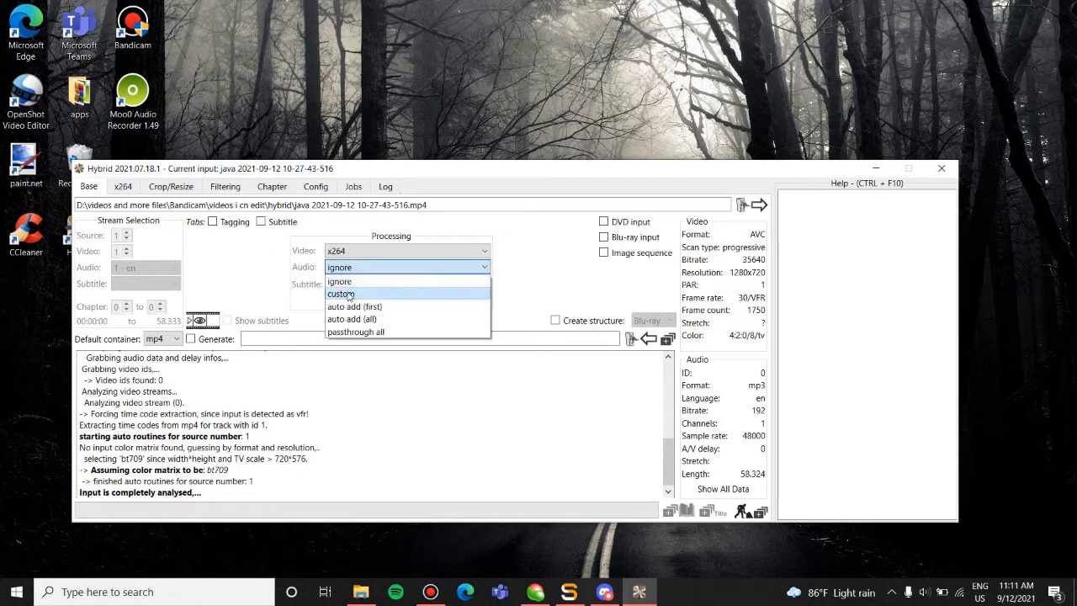
{"action": "left_click", "coordinate": [348, 294]}
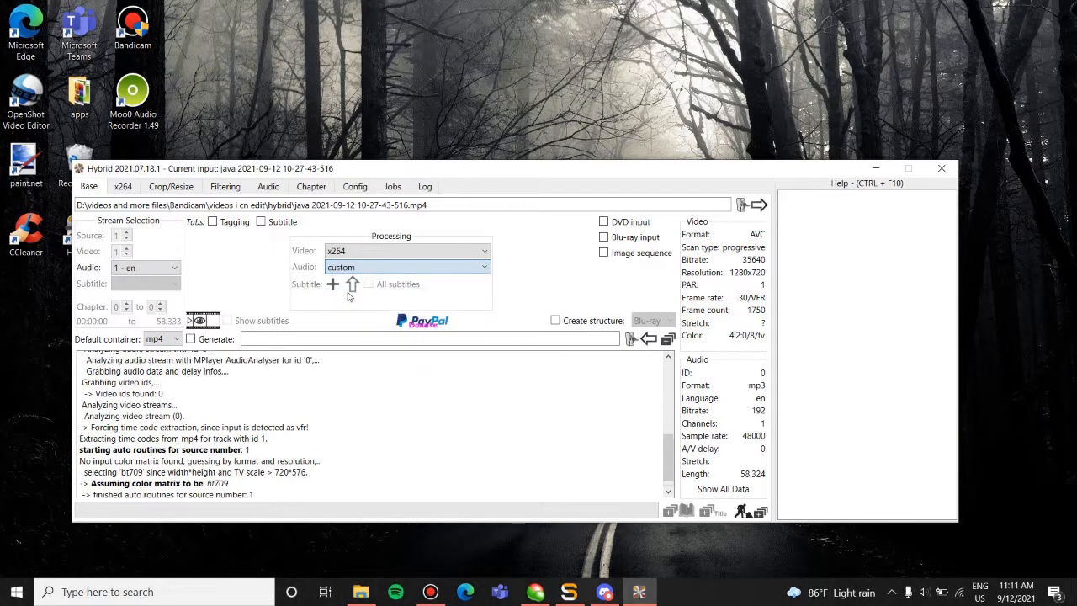
Set the x264 bitrate to 4500 kbit/s and the AVC level to 4.1.
{"action": "left_click", "coordinate": [123, 187]}
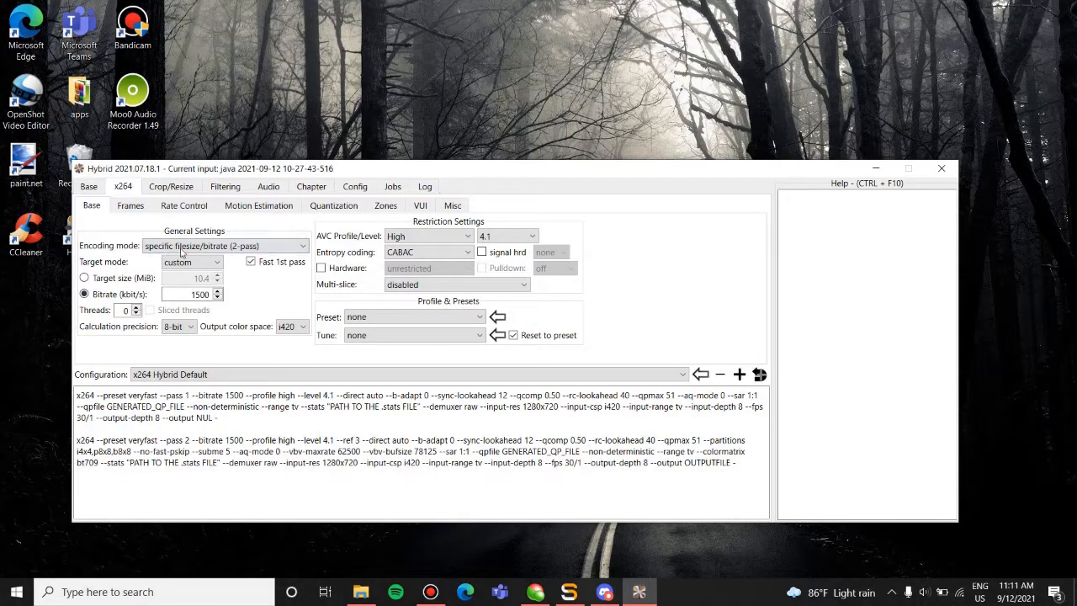
{"action": "key", "text": "ctrl+a"}
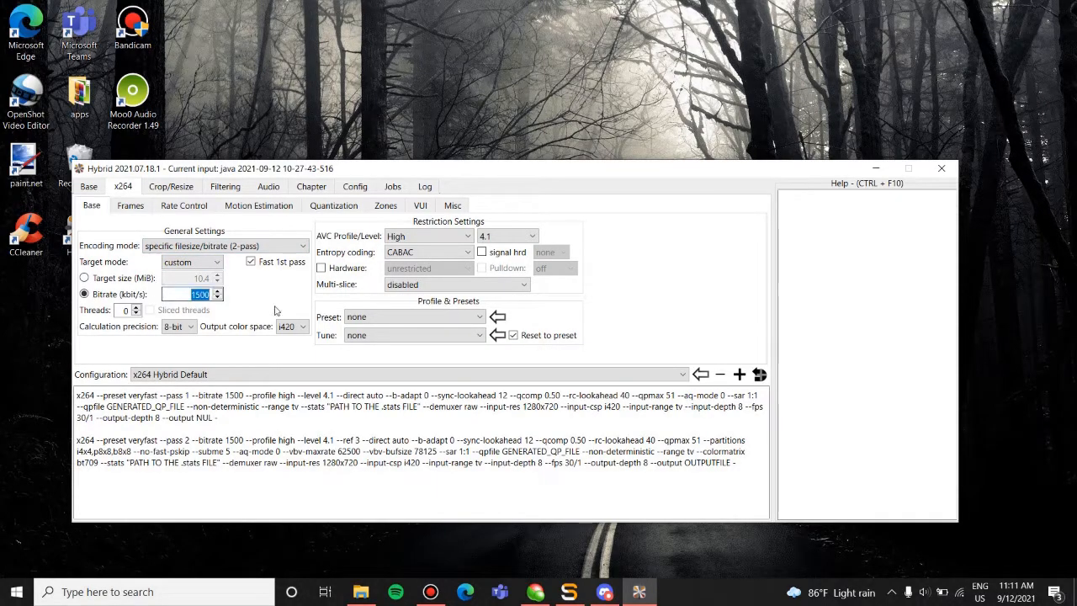
{"action": "key", "text": "BackSpace"}
{"action": "type", "text": "4500"}
{"action": "left_click", "coordinate": [496, 237]}
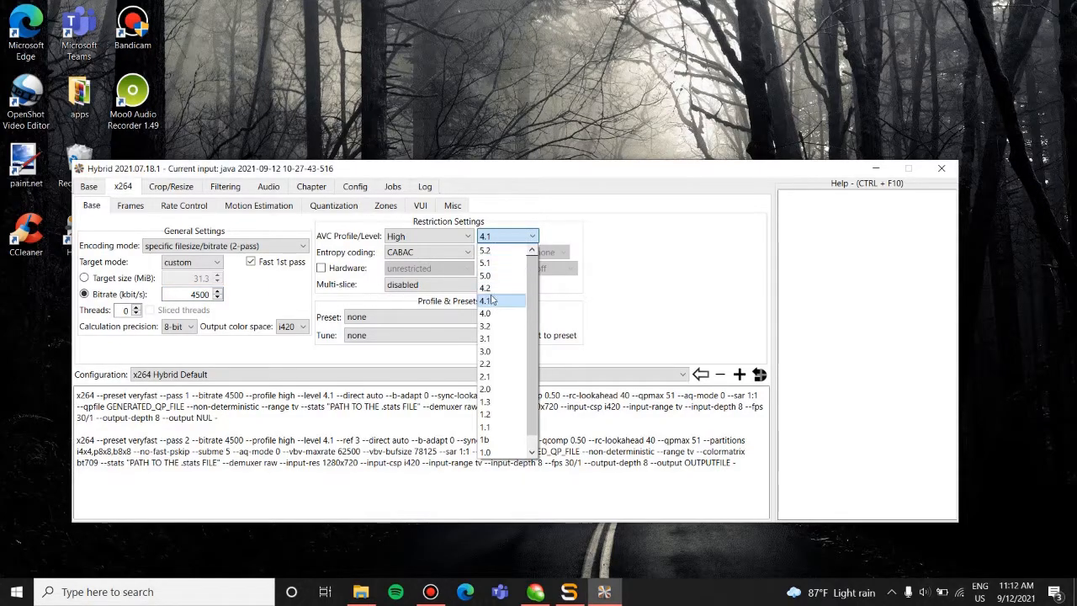
{"action": "left_click", "coordinate": [492, 301]}
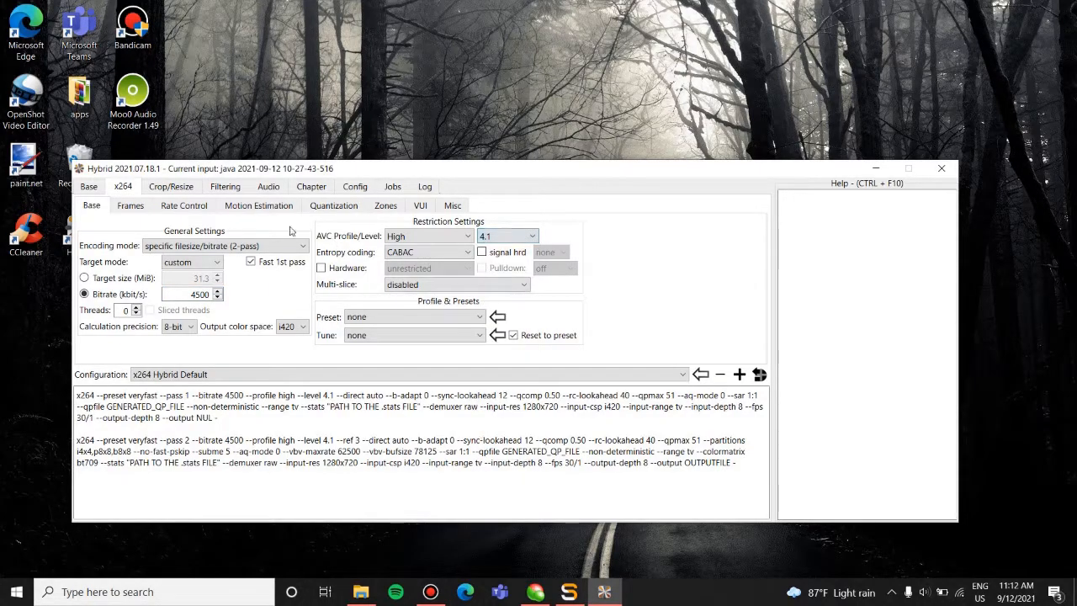
Switch the filtering support to Avisynth and enable the FPS adjust frame interpolation with the InterFrame method.
{"action": "left_click", "coordinate": [225, 187]}
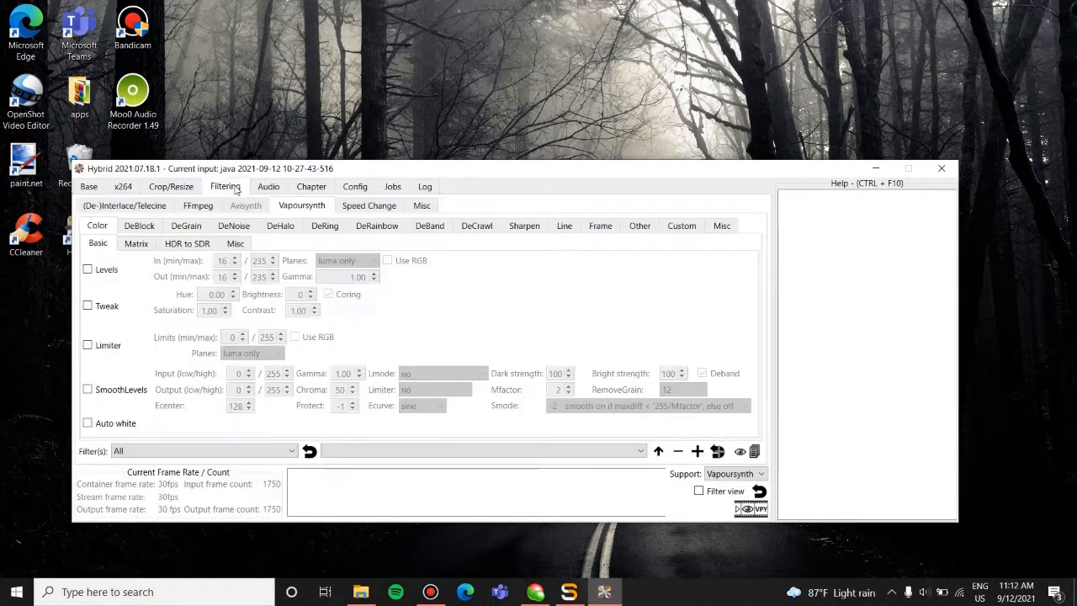
{"action": "left_click", "coordinate": [730, 474]}
{"action": "left_click", "coordinate": [728, 498]}
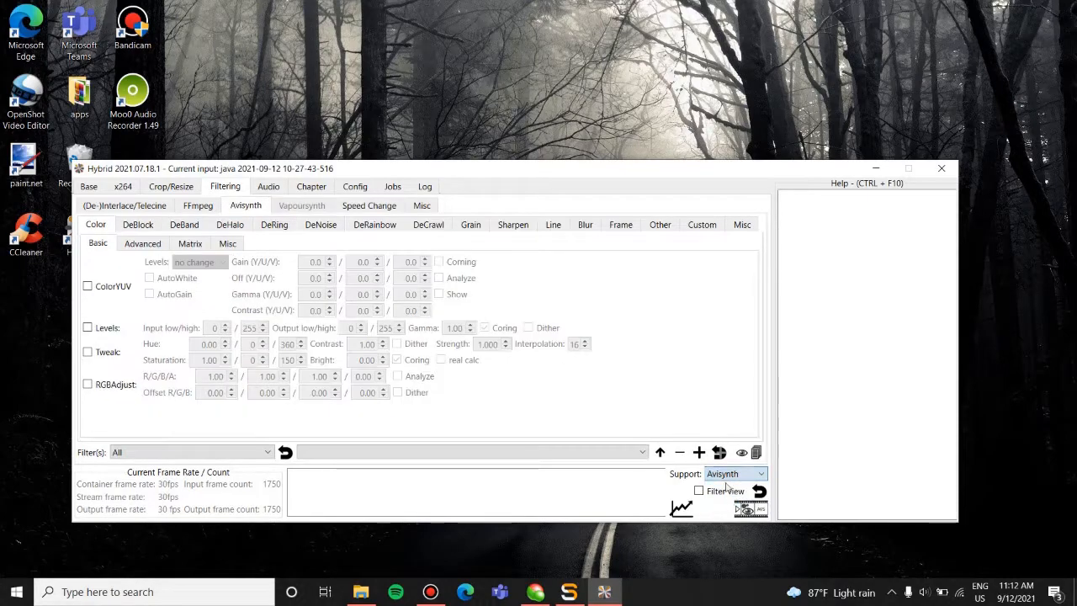
{"action": "left_click", "coordinate": [627, 225]}
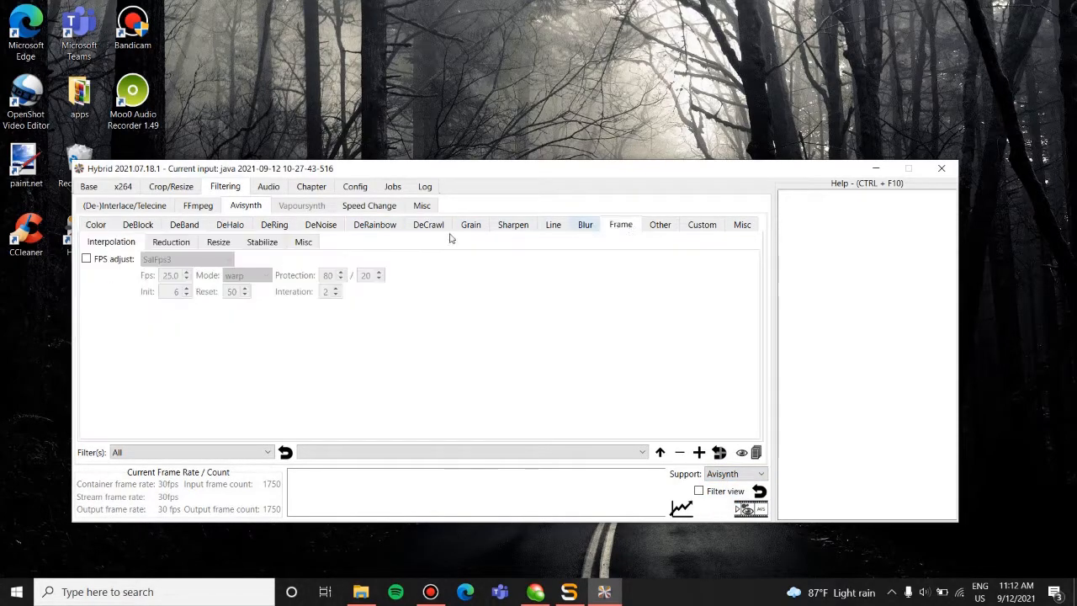
{"action": "left_click", "coordinate": [101, 258]}
{"action": "left_click", "coordinate": [192, 260]}
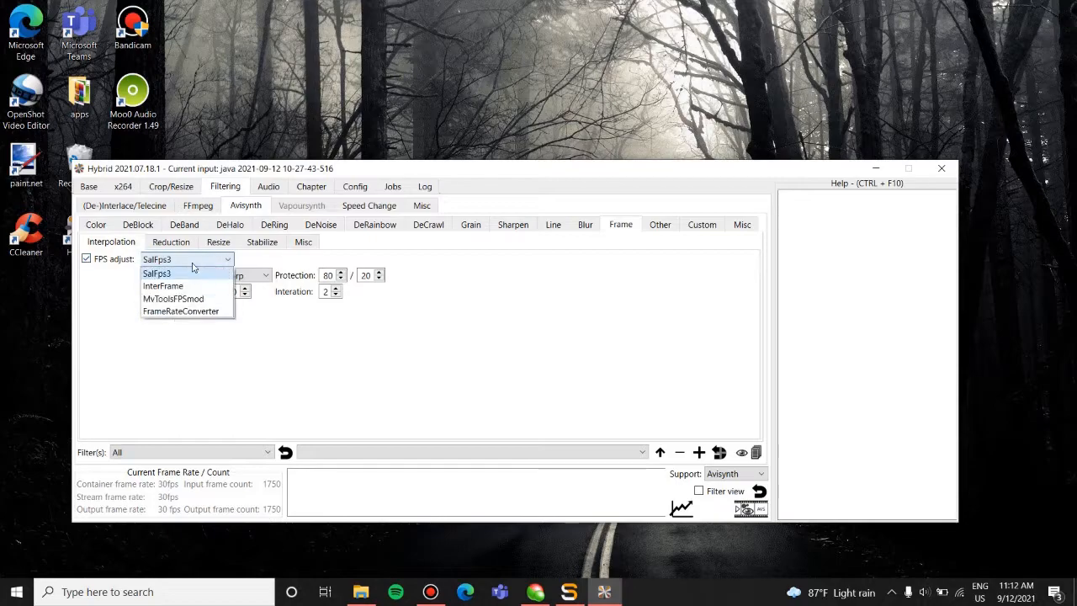
{"action": "left_click", "coordinate": [173, 286]}
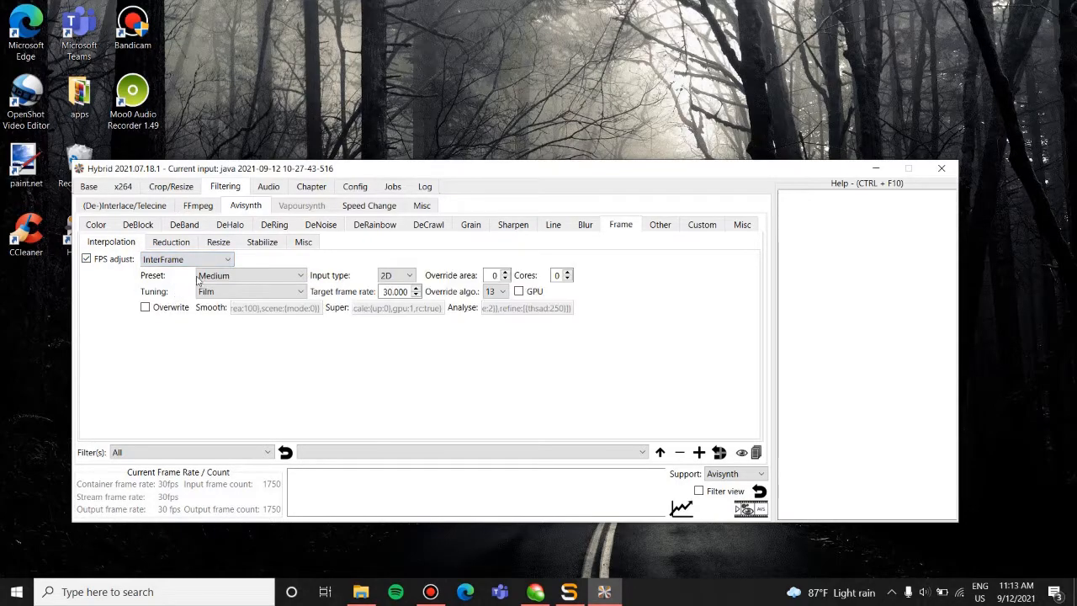
Configure InterFrame with Smooth tuning, a target frame rate of 60 and GPU use enabled.
{"action": "left_click", "coordinate": [211, 291]}
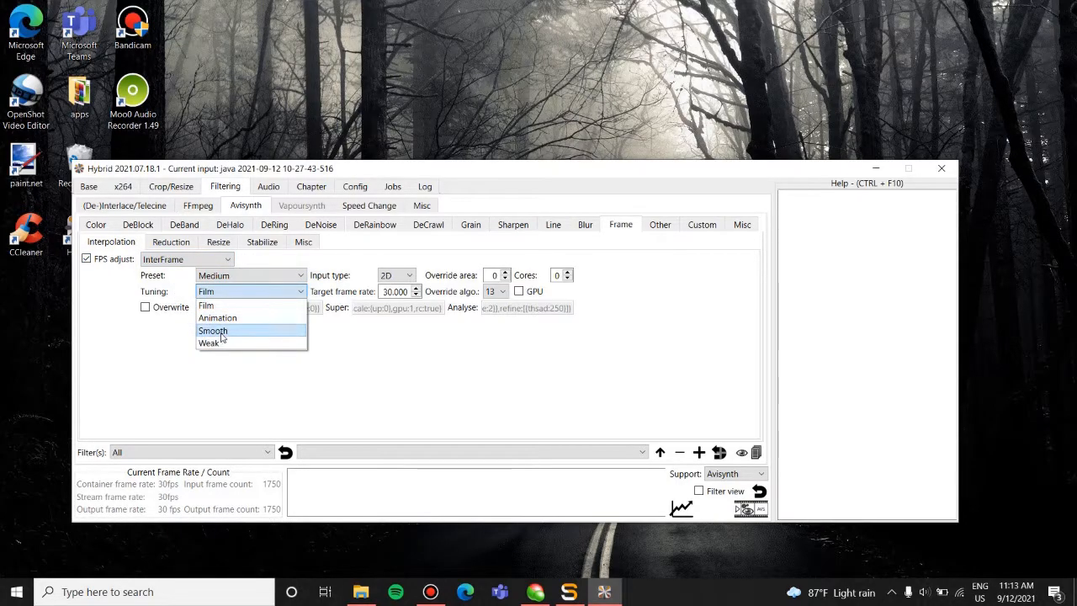
{"action": "left_click", "coordinate": [221, 335]}
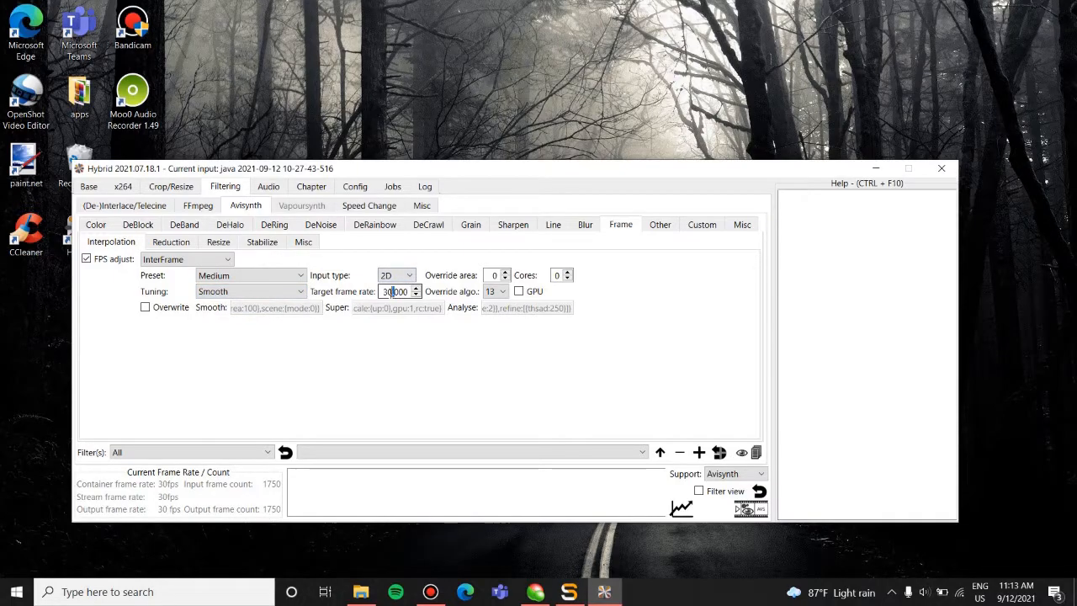
{"action": "left_click_drag", "start_coordinate": [392, 291], "coordinate": [343, 298]}
{"action": "key", "text": "BackSpace"}
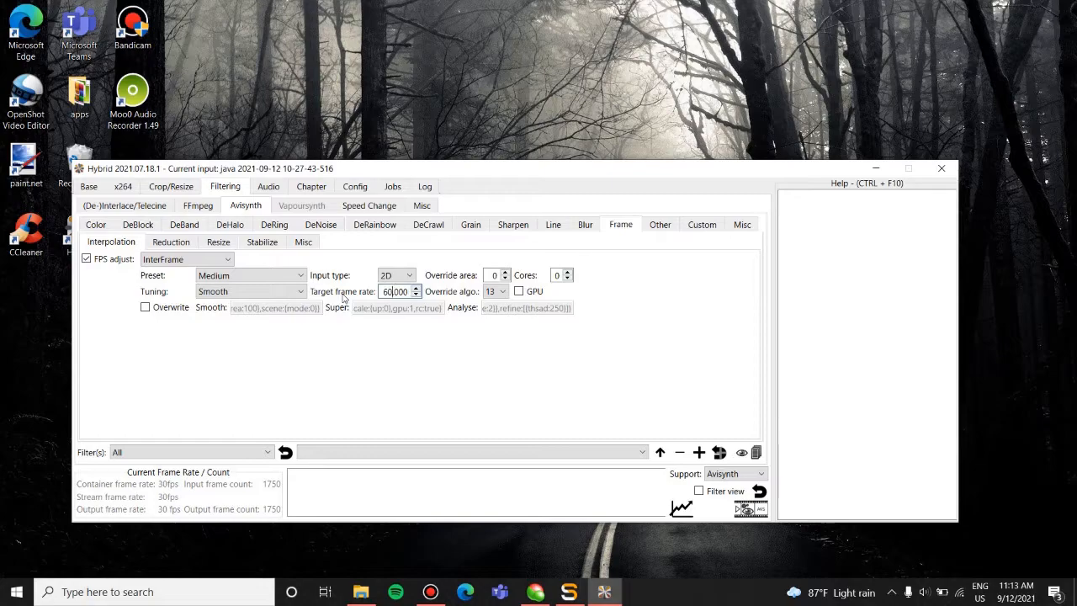
{"action": "left_click", "coordinate": [519, 291]}
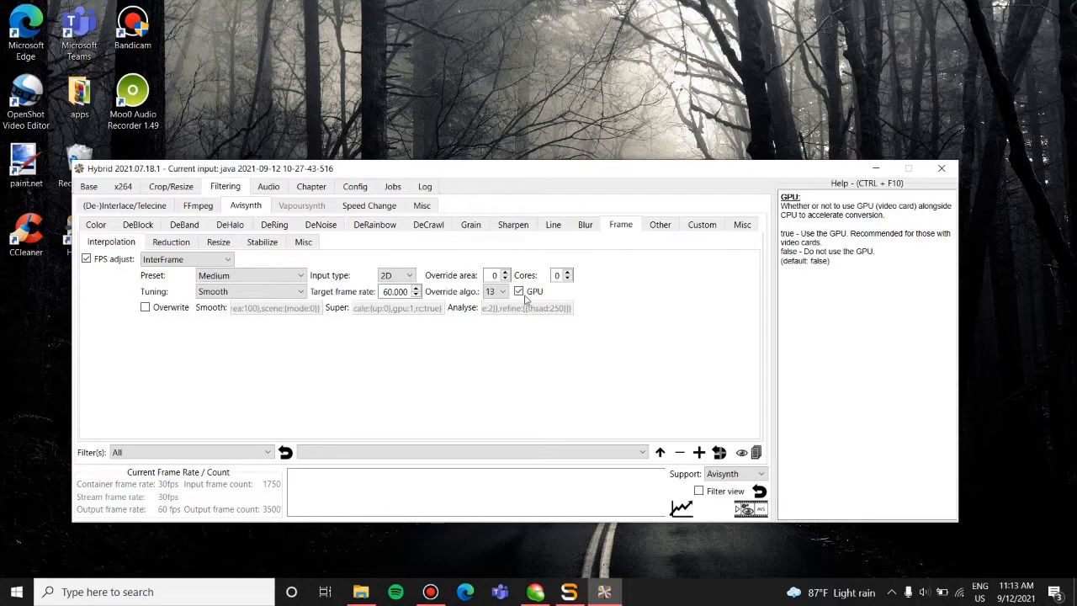
{"action": "mouse_move", "coordinate": [442, 279]}
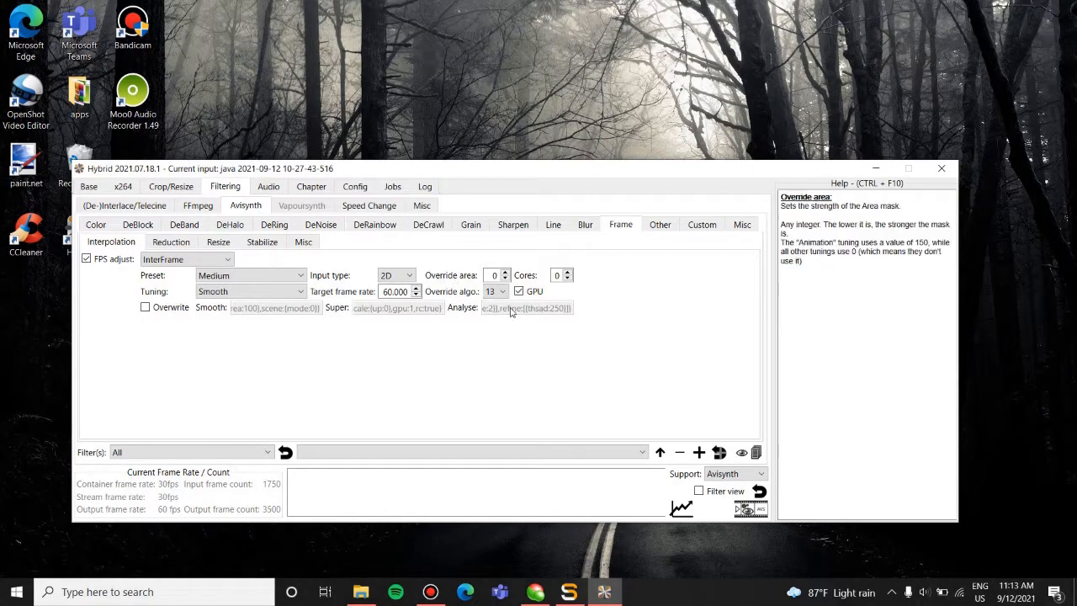
{"action": "left_click", "coordinate": [583, 226]}
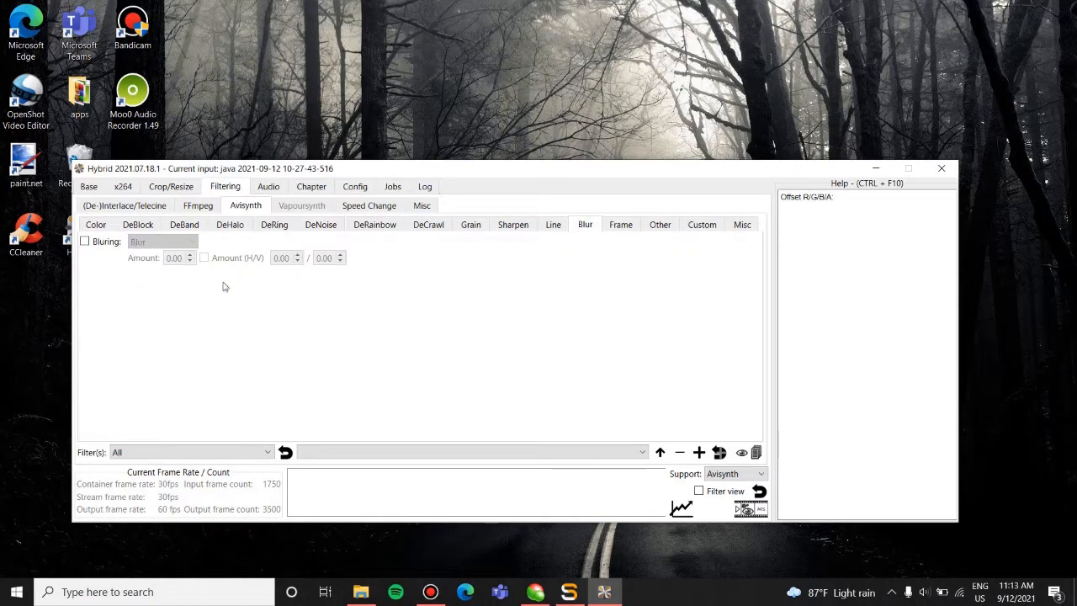
{"action": "left_click", "coordinate": [84, 242]}
{"action": "left_click", "coordinate": [153, 242]}
{"action": "left_click", "coordinate": [153, 243]}
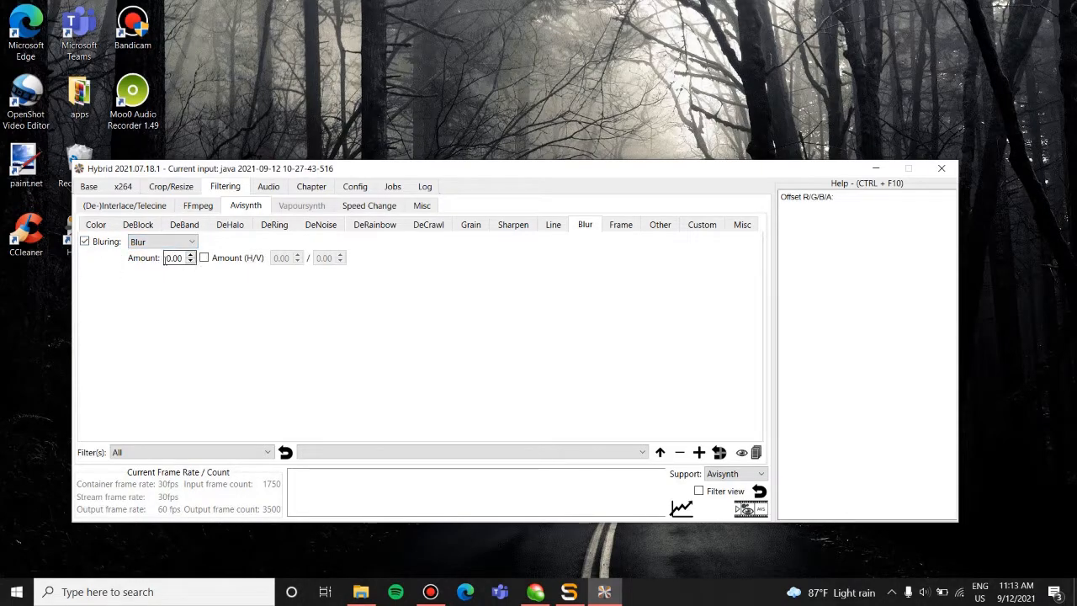
{"action": "left_click", "coordinate": [98, 246]}
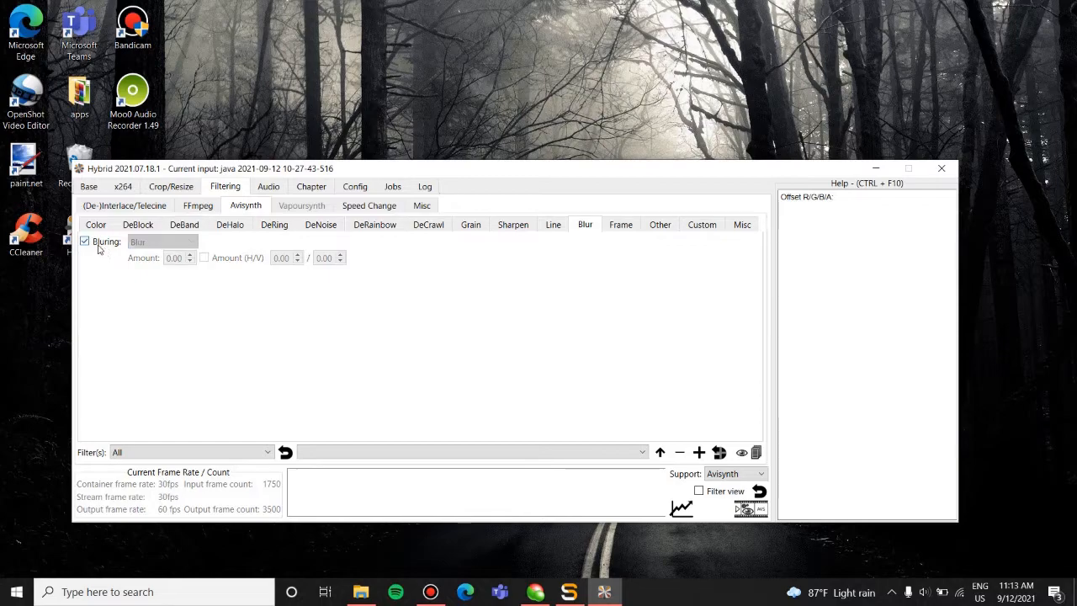
Enable audio encoding with a 192 kbit/s bitrate and add the current audio stream to the audio queue.
{"action": "left_click", "coordinate": [269, 188]}
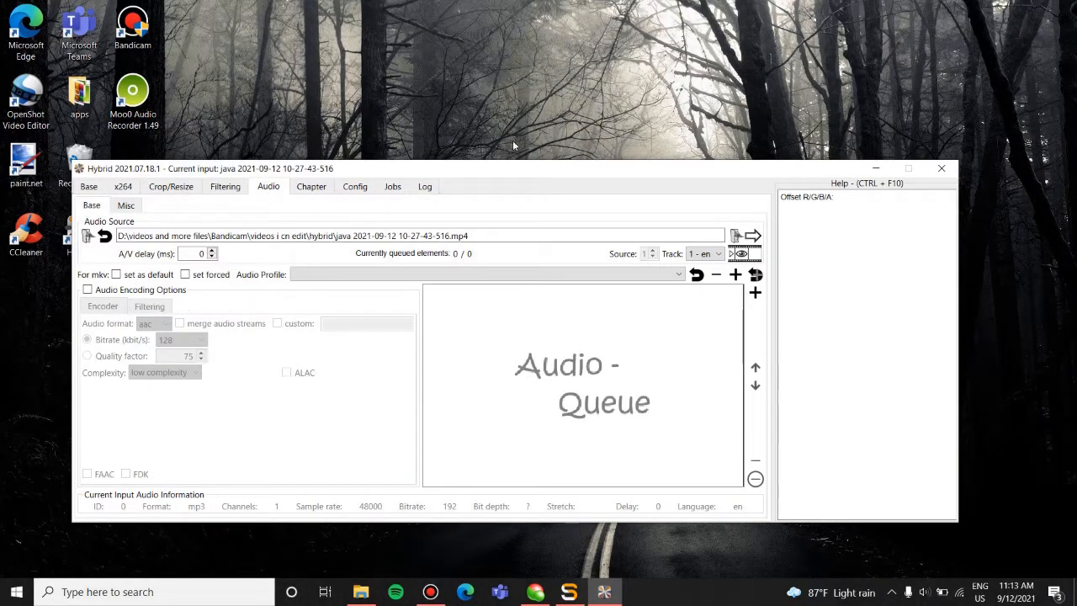
{"action": "left_click", "coordinate": [117, 289]}
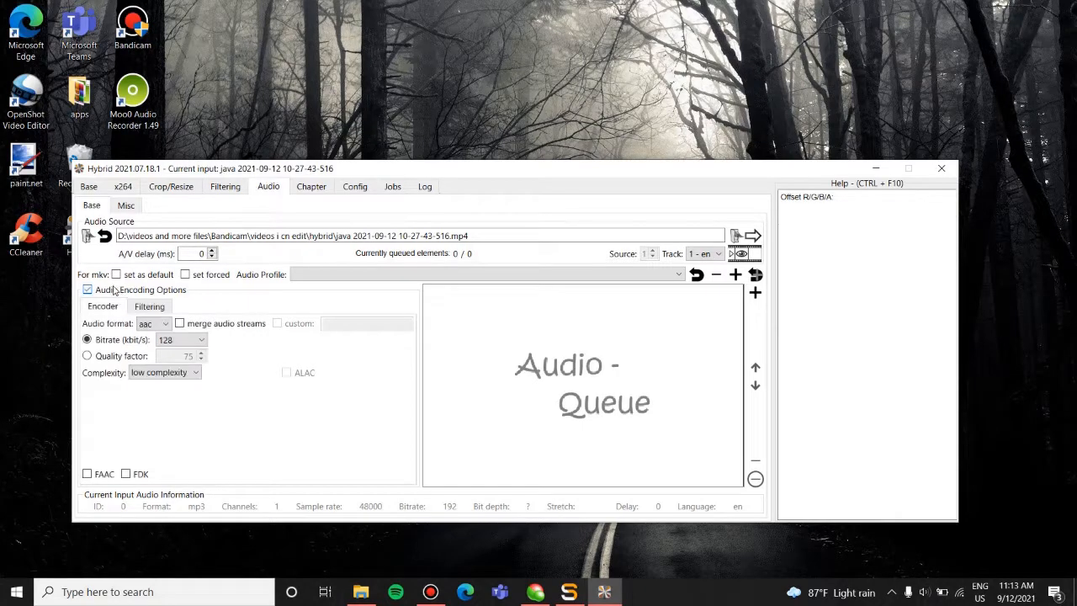
{"action": "left_click", "coordinate": [190, 339]}
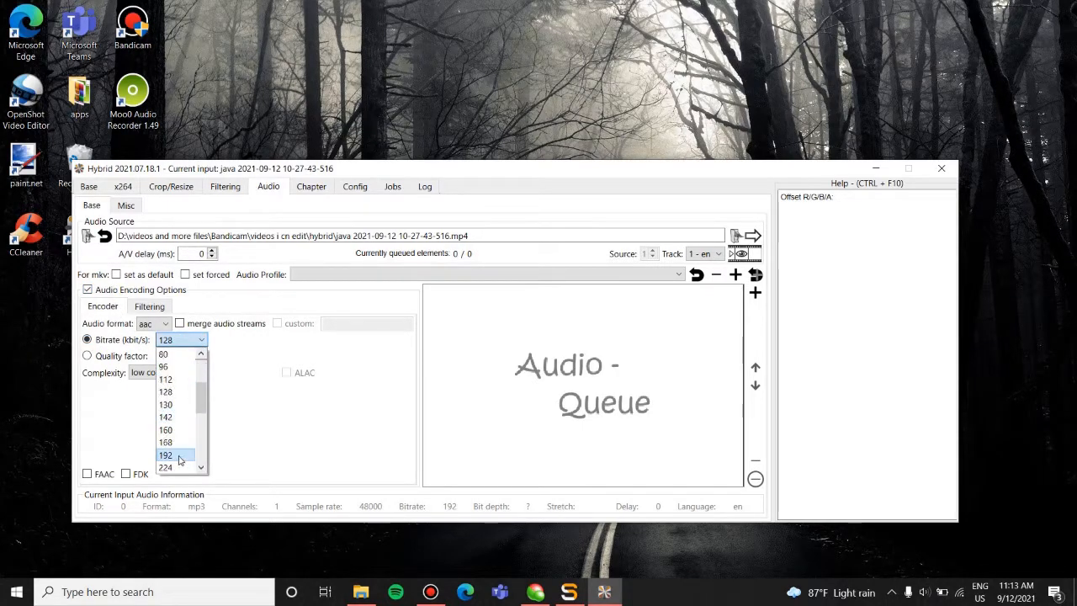
{"action": "left_click", "coordinate": [178, 456]}
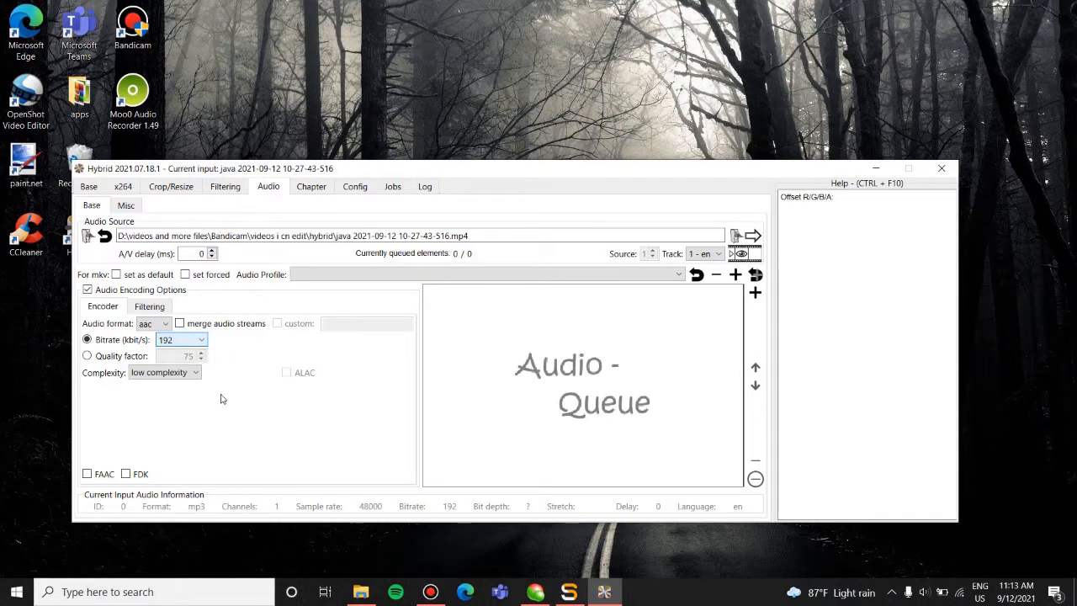
{"action": "left_click", "coordinate": [755, 293]}
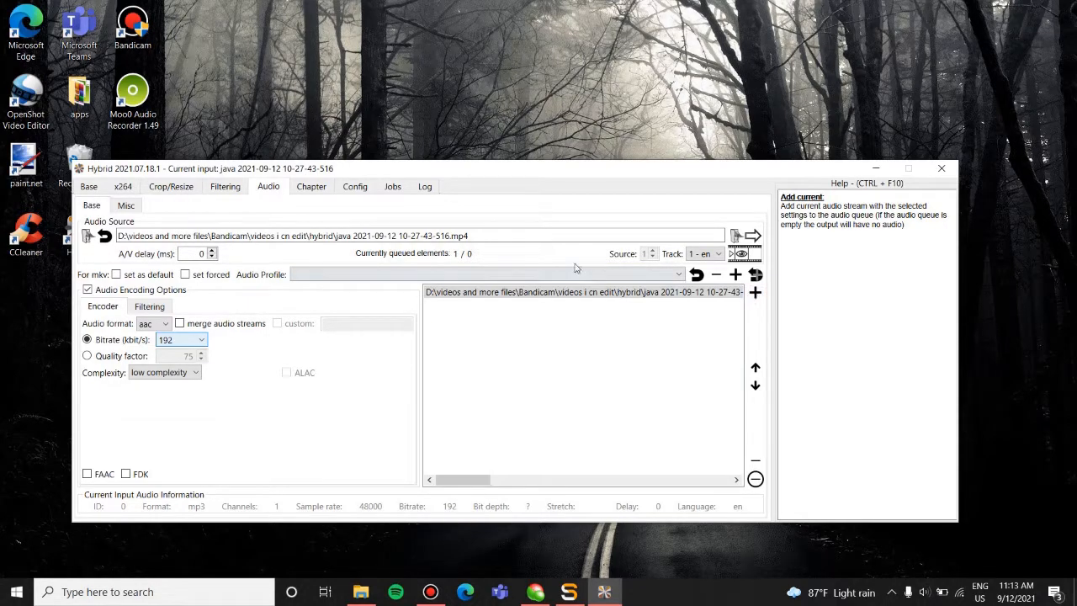
Set the output file to "60fps version" in the hybrid folder and start processing the job.
{"action": "left_click", "coordinate": [89, 187]}
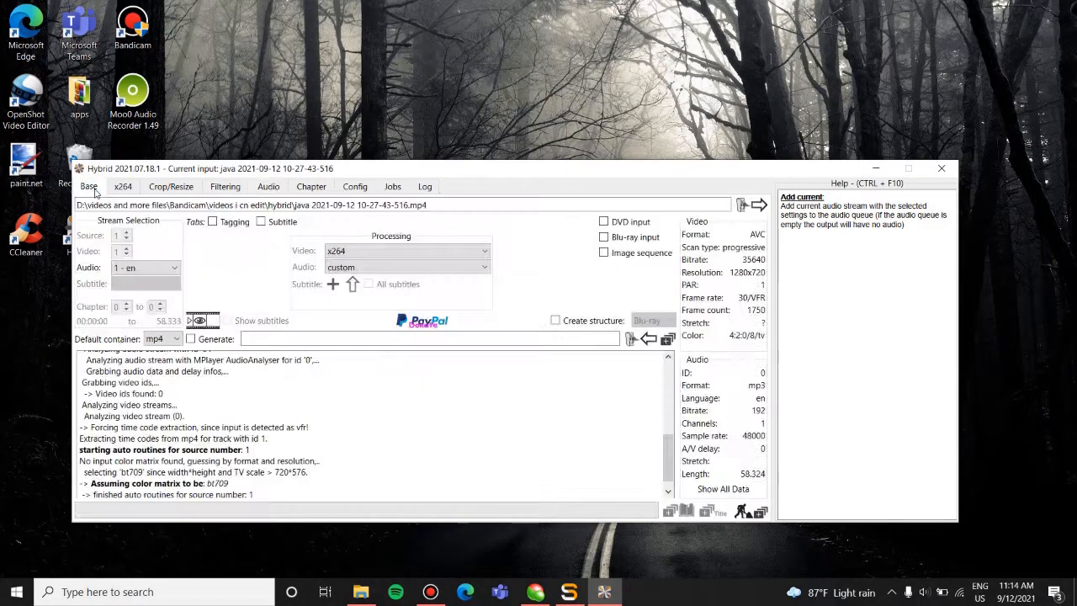
{"action": "left_click", "coordinate": [630, 339]}
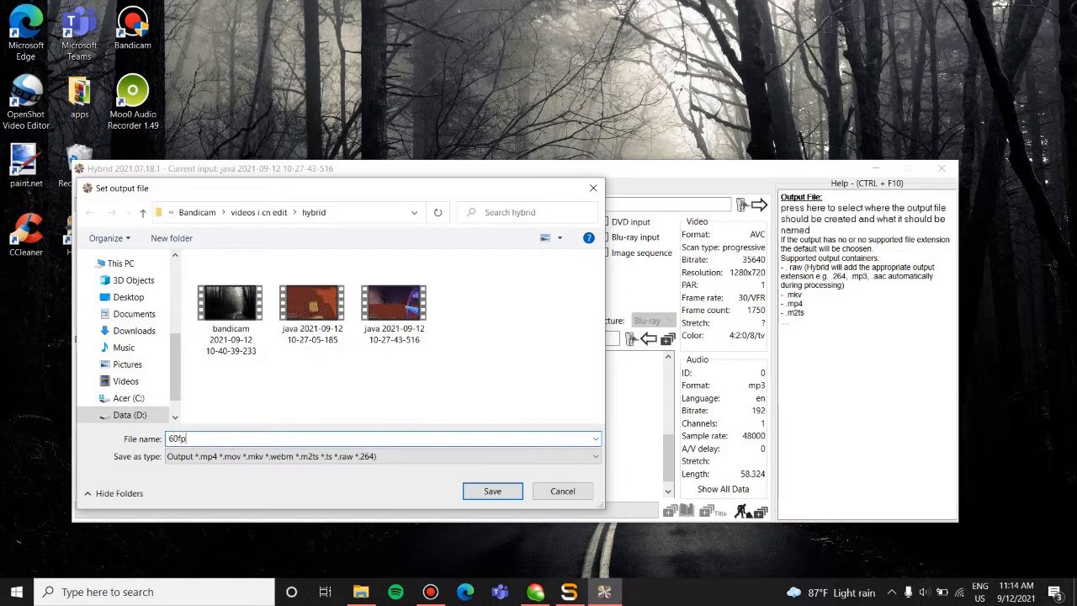
{"action": "type", "text": "60fps vers"}
{"action": "key", "text": "Return"}
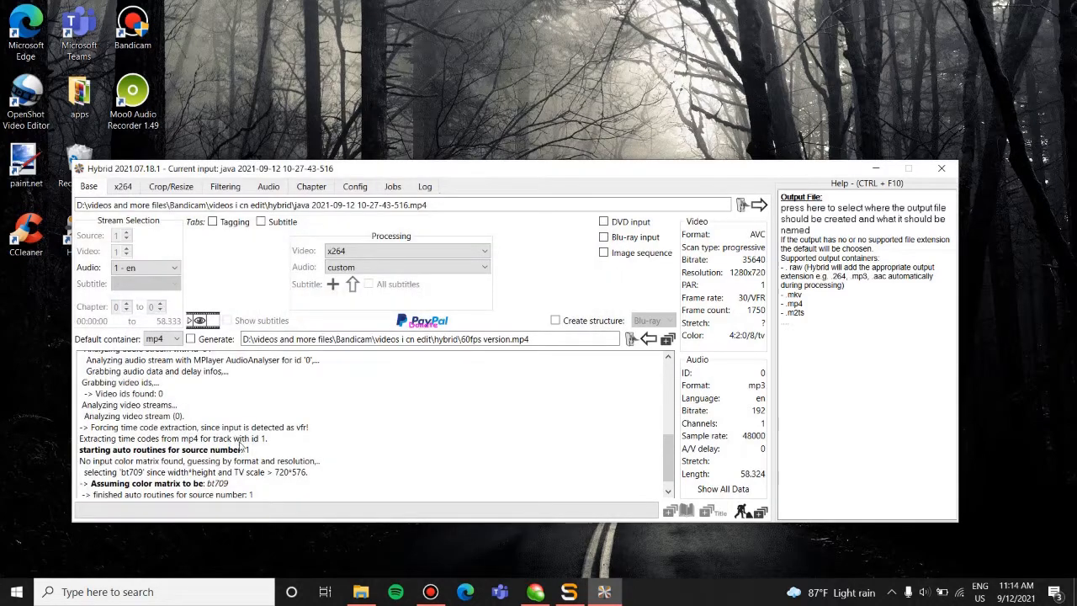
{"action": "left_click", "coordinate": [744, 512]}
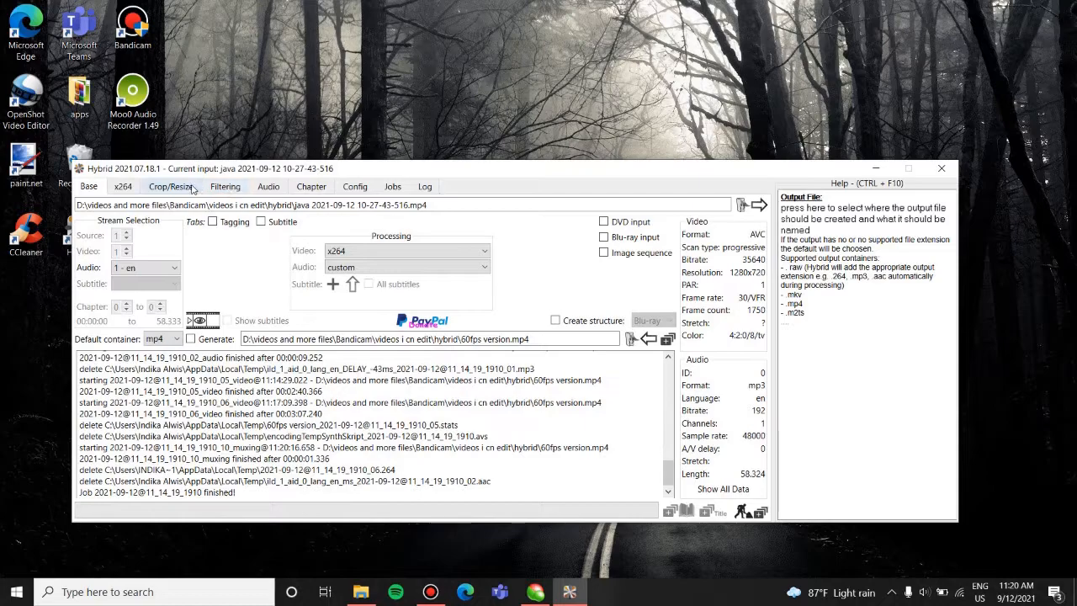
{"action": "left_click", "coordinate": [173, 187]}
{"action": "left_click", "coordinate": [224, 187]}
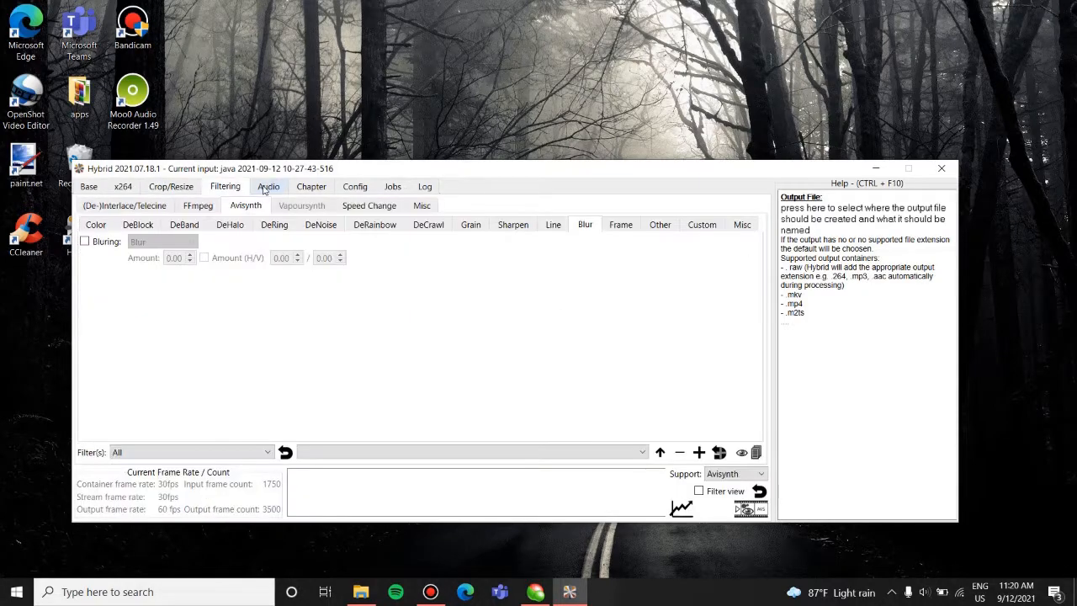
Review the Avisynth frame interpolation settings and the AVC level options in the x264 base settings.
{"action": "left_click", "coordinate": [623, 225]}
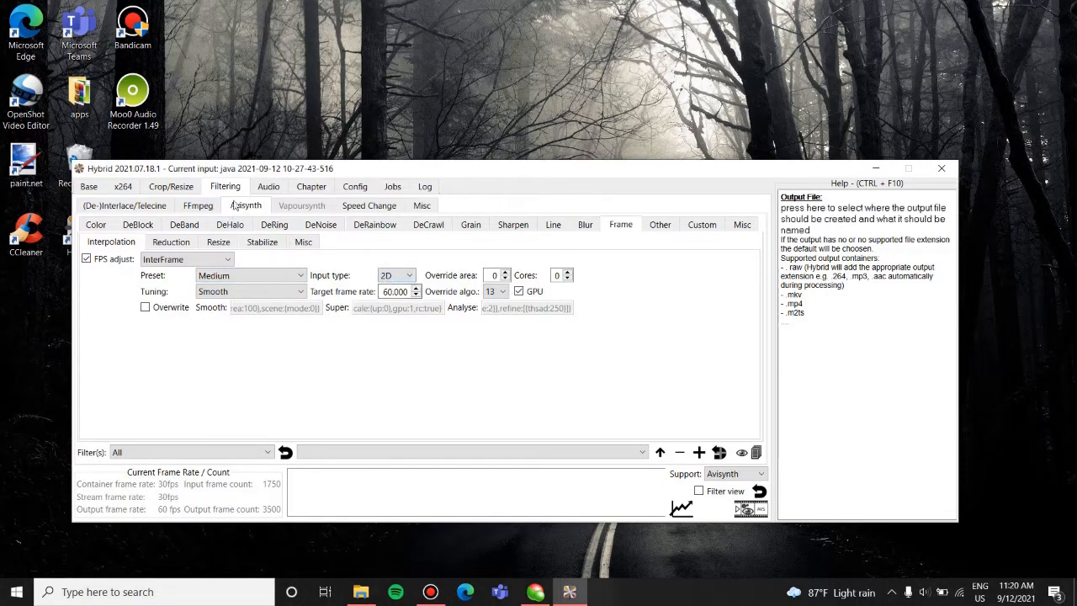
{"action": "left_click", "coordinate": [170, 186]}
{"action": "left_click", "coordinate": [123, 186]}
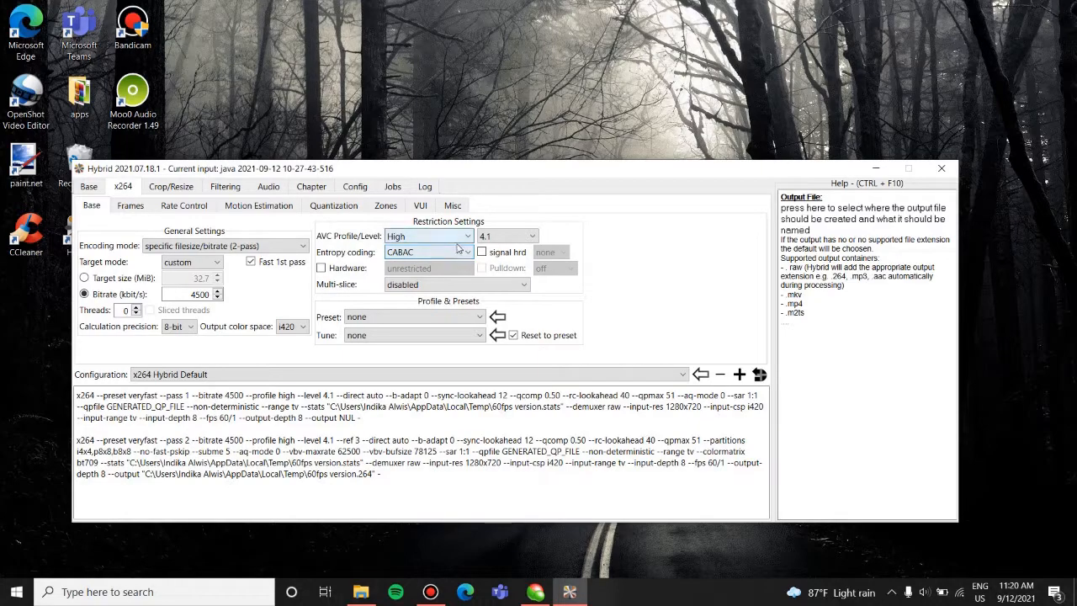
{"action": "left_click", "coordinate": [503, 238]}
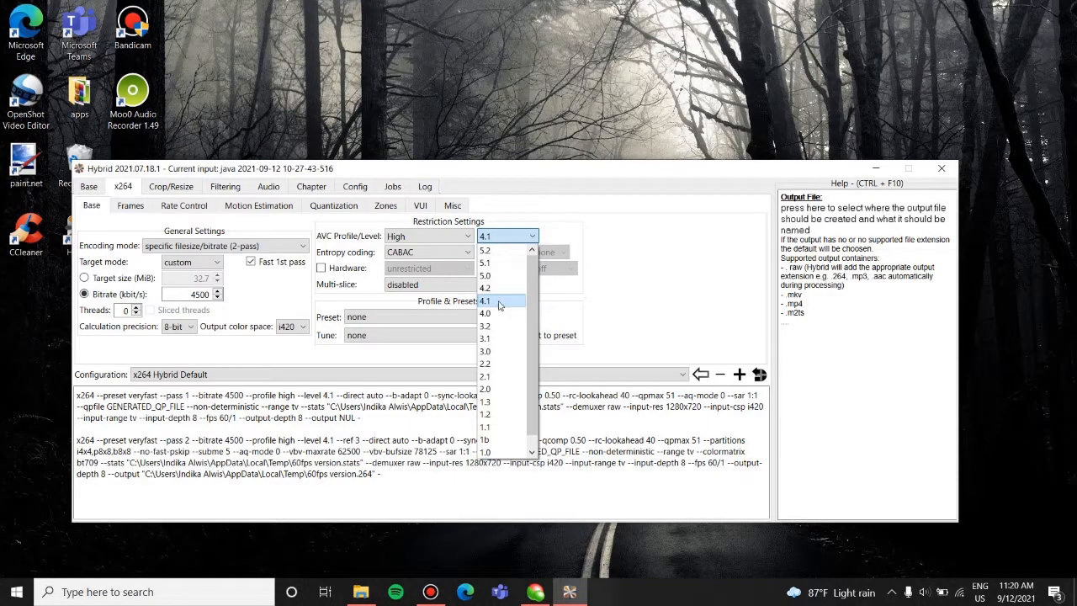
{"action": "left_click", "coordinate": [595, 302]}
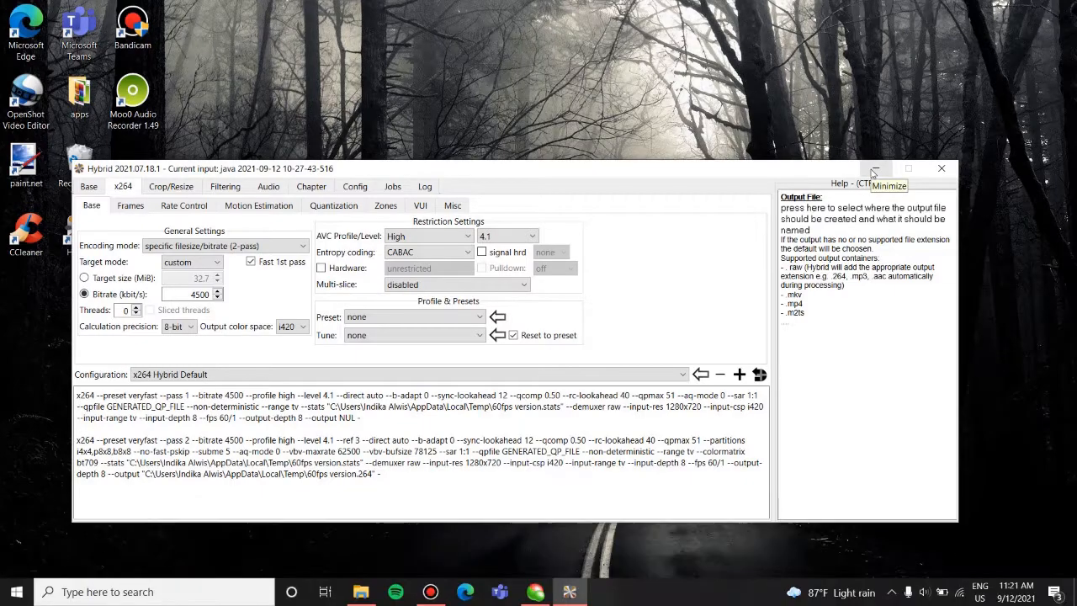
{"action": "left_click", "coordinate": [938, 170]}
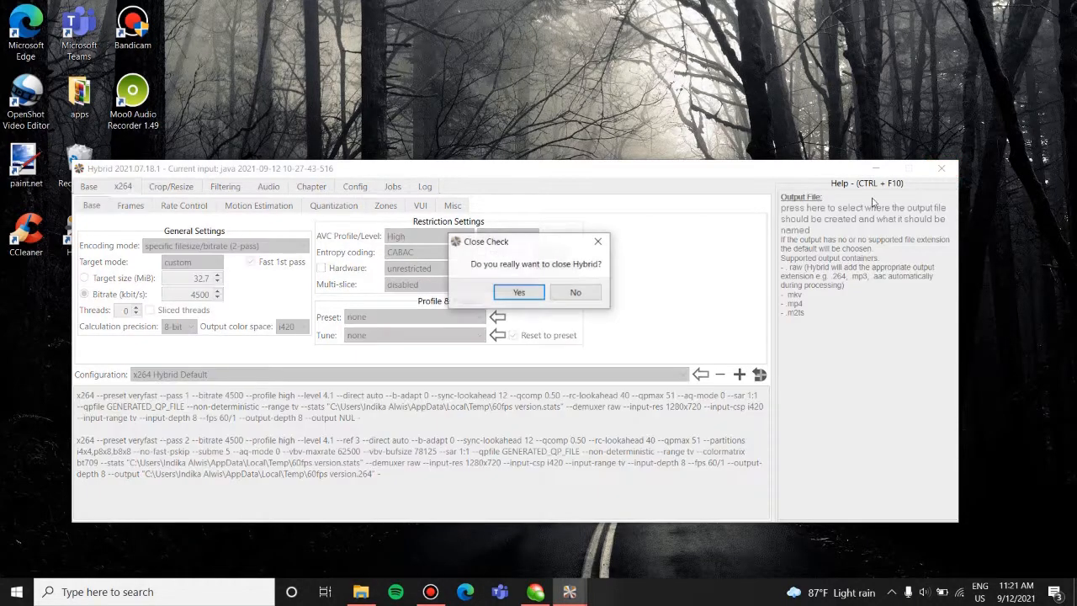
{"action": "left_click", "coordinate": [518, 293]}
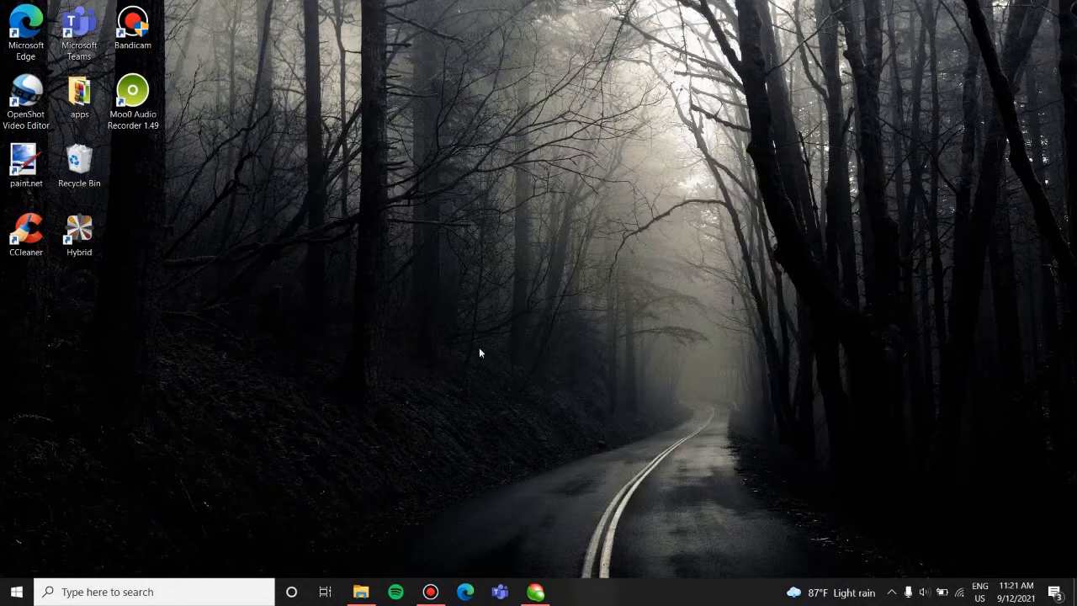
{"action": "left_click", "coordinate": [360, 592]}
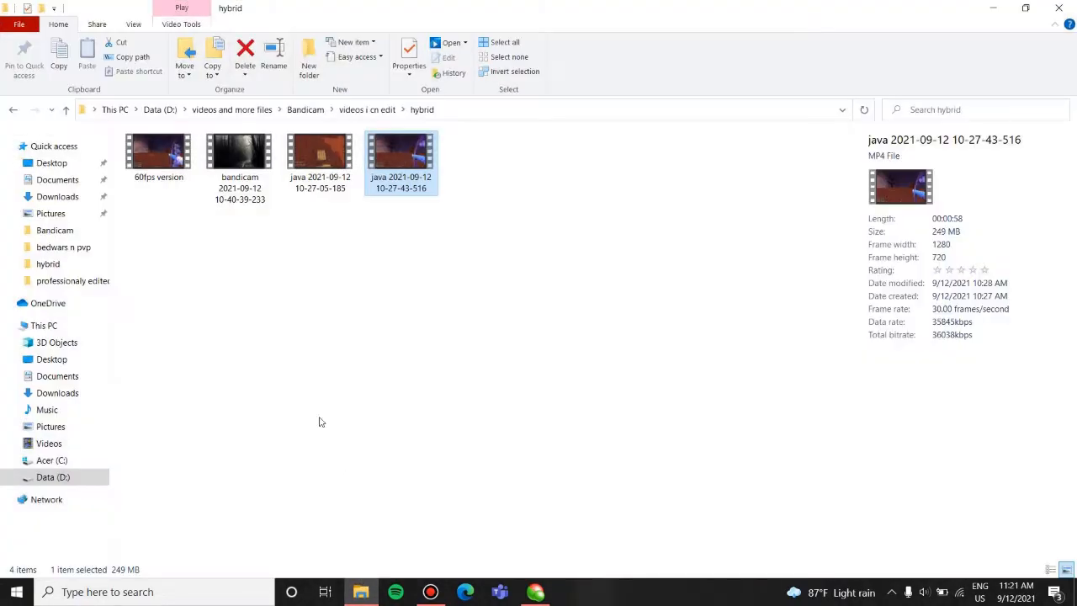
{"action": "left_click", "coordinate": [214, 263]}
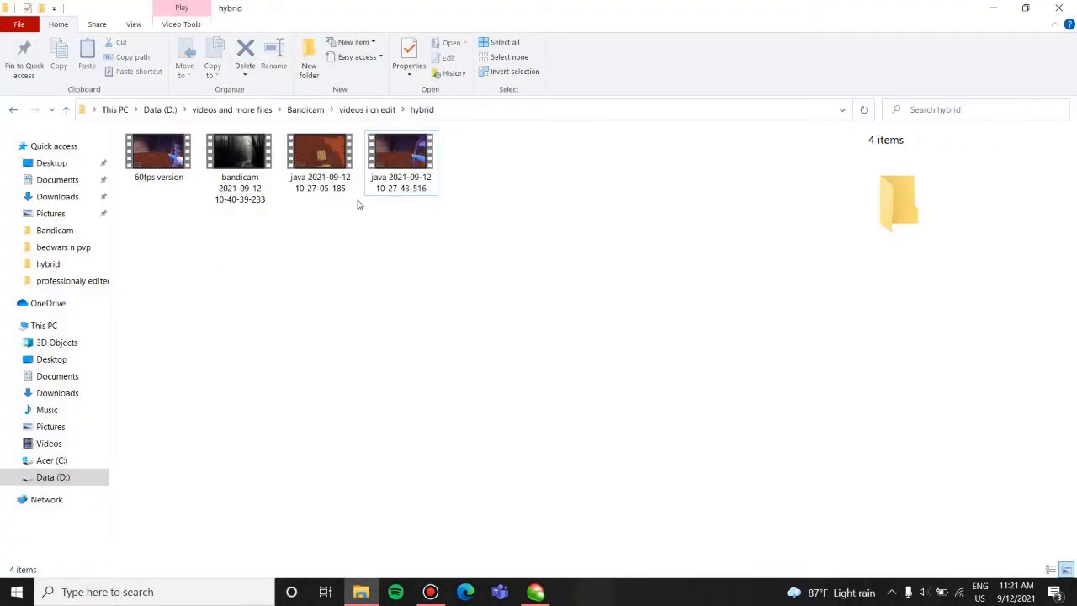
{"action": "left_click", "coordinate": [398, 166]}
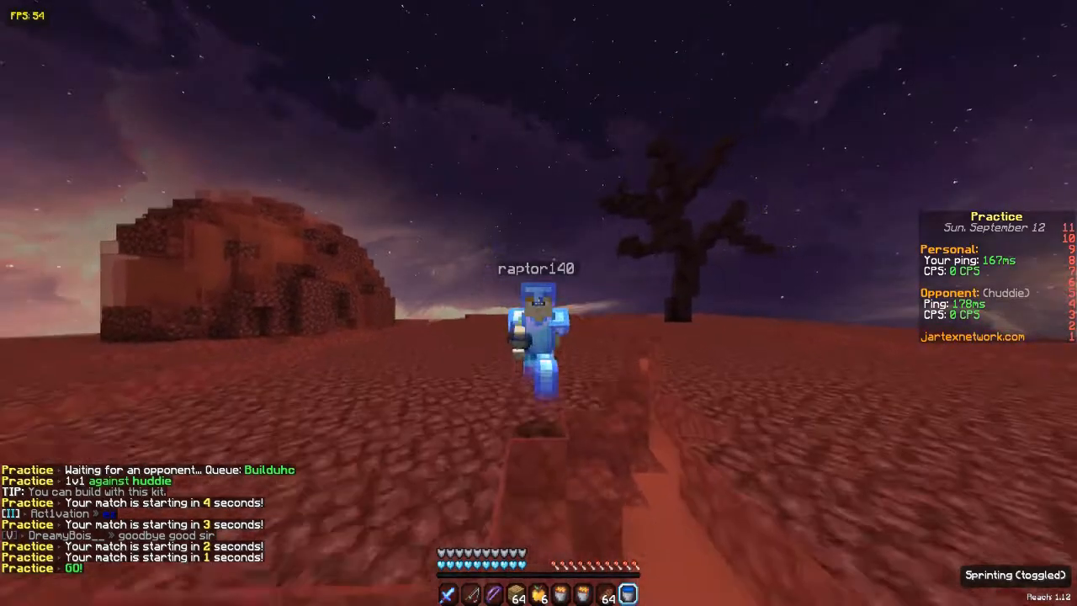
{"action": "key", "text": "2"}
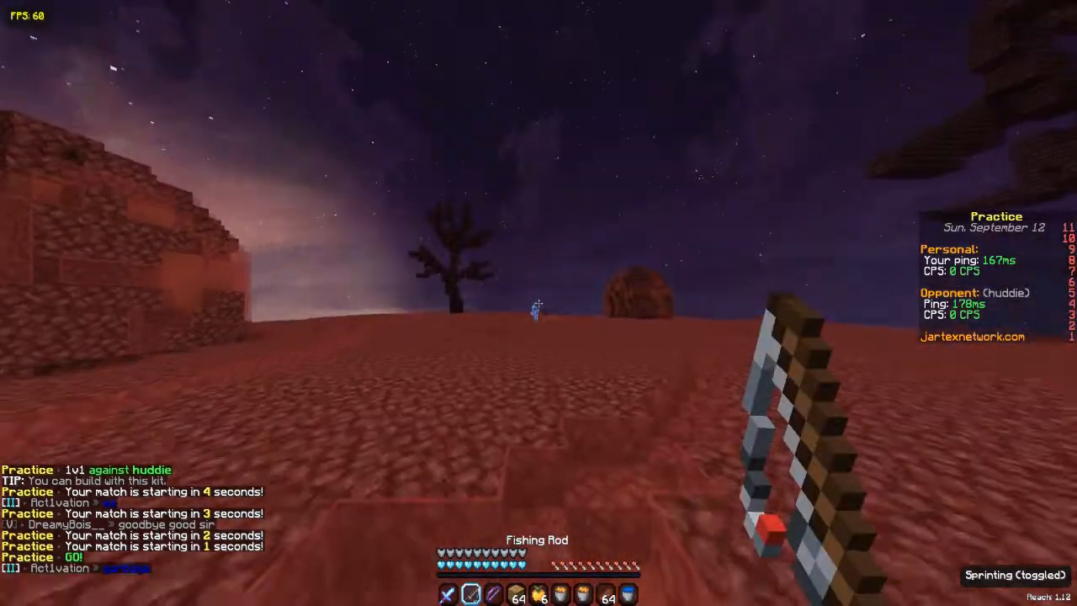
{"action": "key", "text": "3"}
{"action": "key", "text": "w"}
{"action": "right_click", "coordinate": [538, 303]}
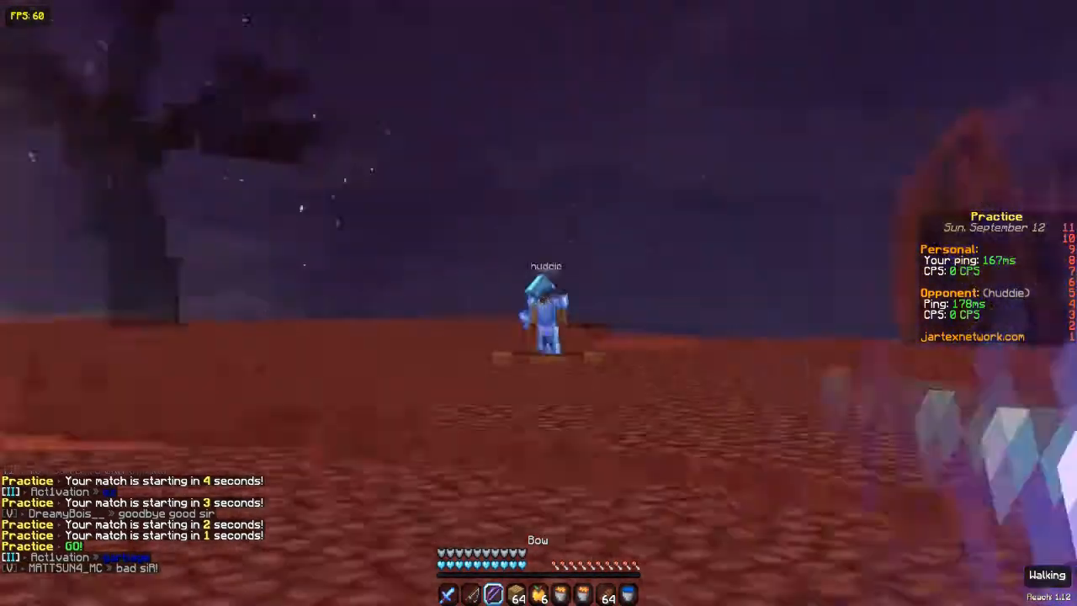
{"action": "right_click", "coordinate": [538, 303]}
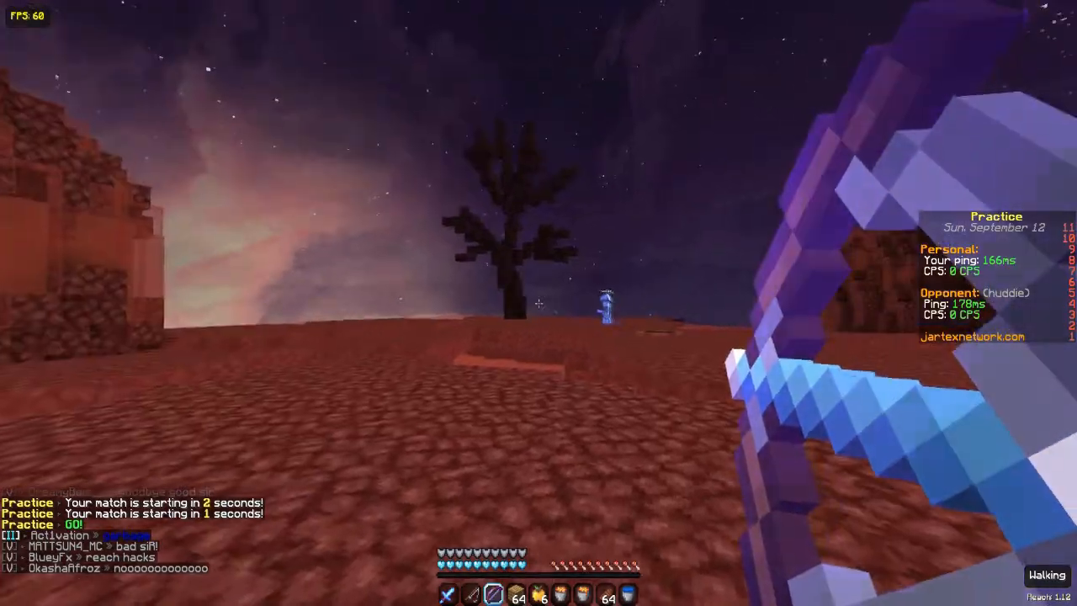
{"action": "key", "text": "ctrl"}
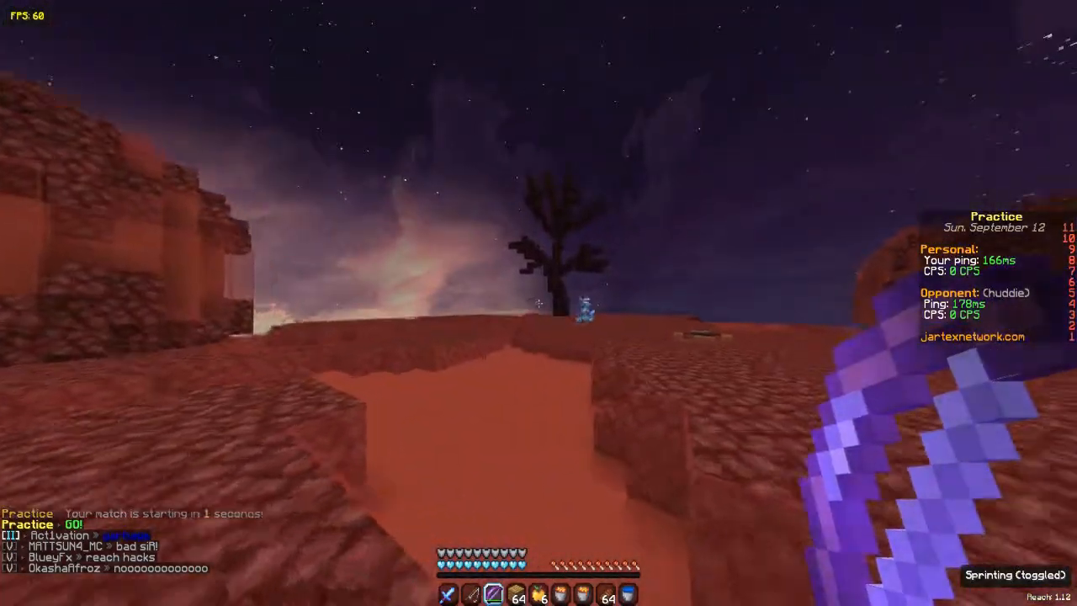
{"action": "key", "text": "4"}
{"action": "right_click", "coordinate": [538, 303]}
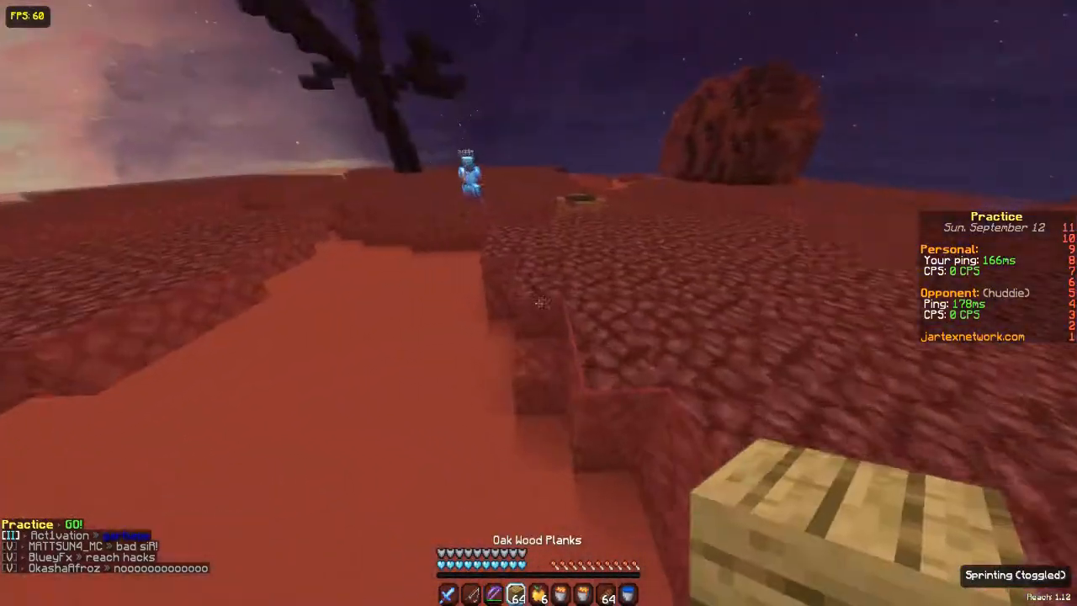
{"action": "right_click", "coordinate": [538, 303]}
{"action": "key", "text": "1"}
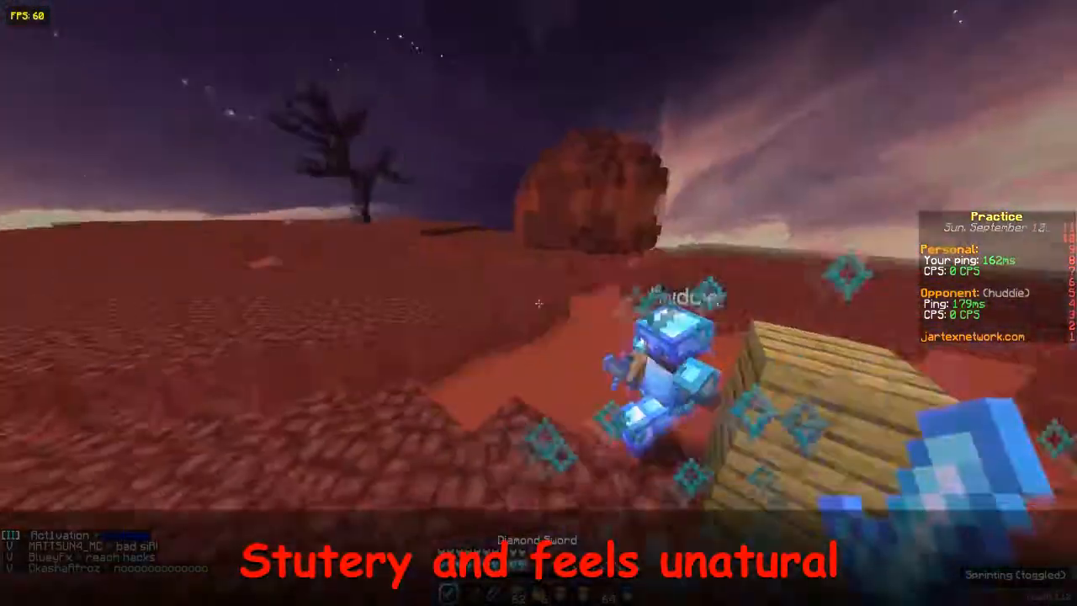
{"action": "key", "text": "ctrl"}
{"action": "left_click", "coordinate": [539, 303]}
{"action": "left_click", "coordinate": [538, 303]}
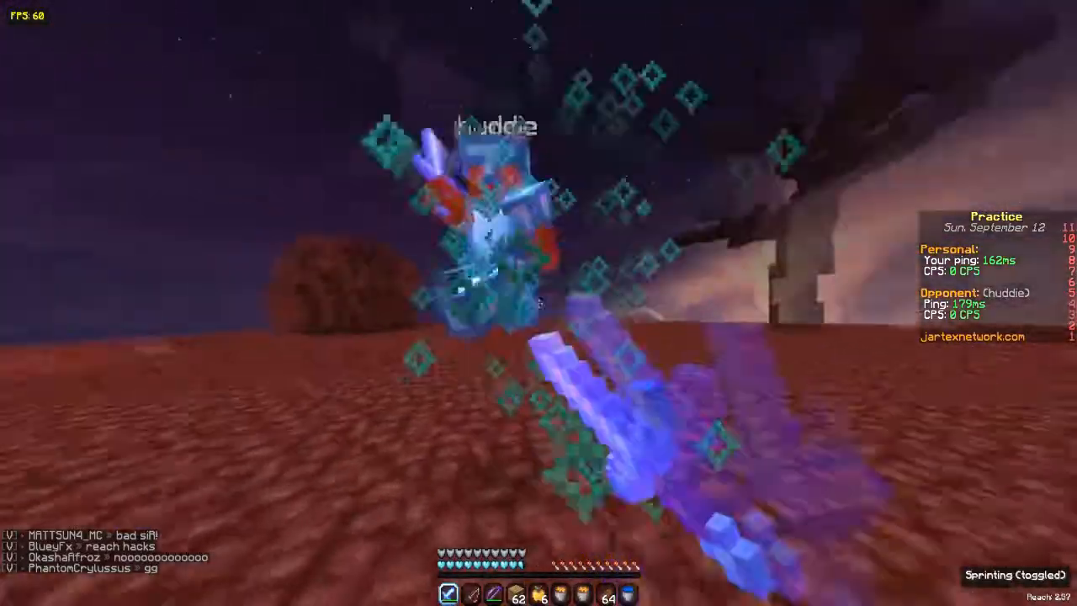
{"action": "left_click", "coordinate": [538, 302]}
{"action": "left_click", "coordinate": [538, 302]}
{"action": "key", "text": "ctrl"}
{"action": "left_click", "coordinate": [538, 303]}
{"action": "left_click", "coordinate": [538, 303]}
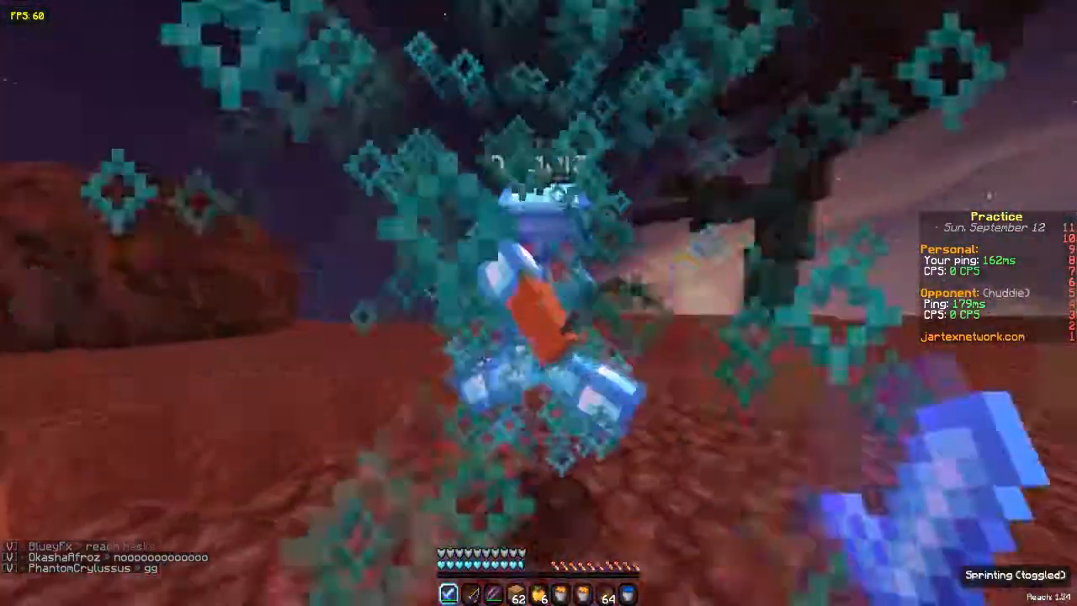
{"action": "left_click", "coordinate": [539, 303]}
{"action": "left_click", "coordinate": [538, 303]}
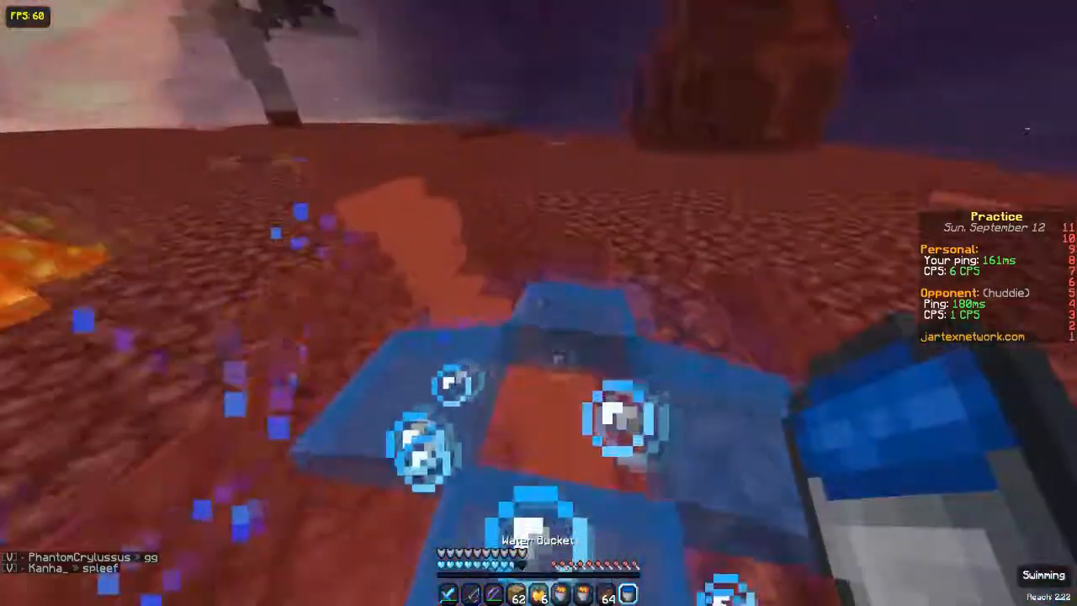
{"action": "key", "text": "2"}
{"action": "key", "text": "3"}
{"action": "right_click", "coordinate": [538, 303]}
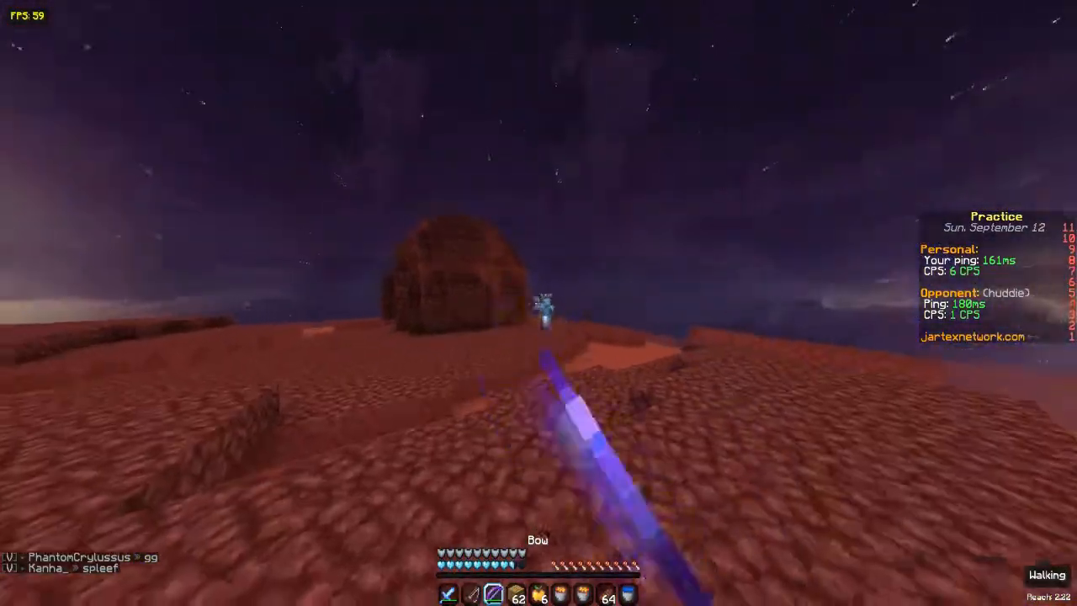
{"action": "right_click", "coordinate": [538, 303]}
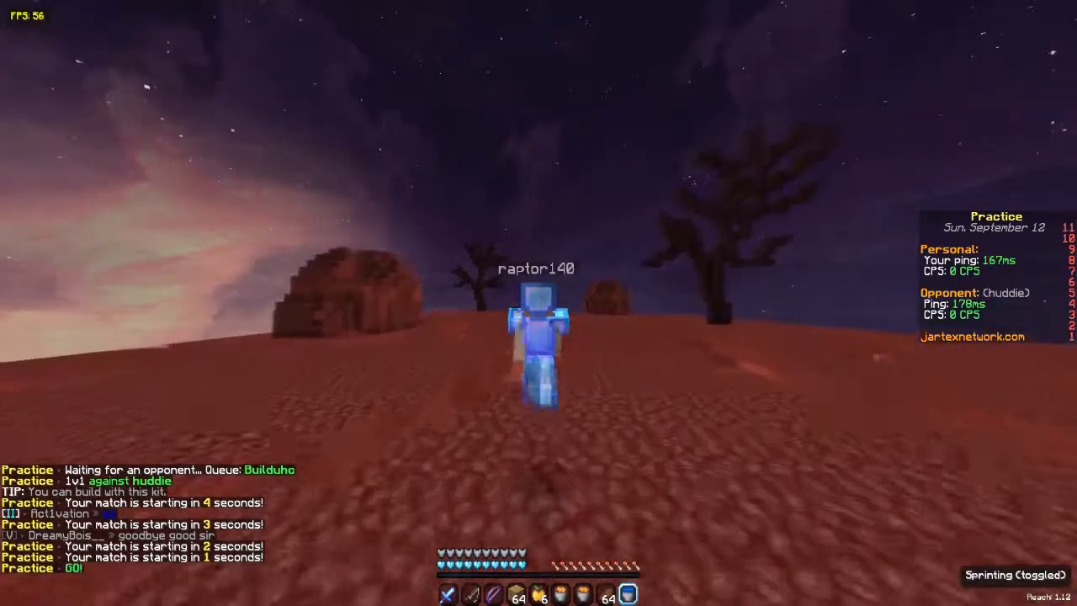
{"action": "key", "text": "w"}
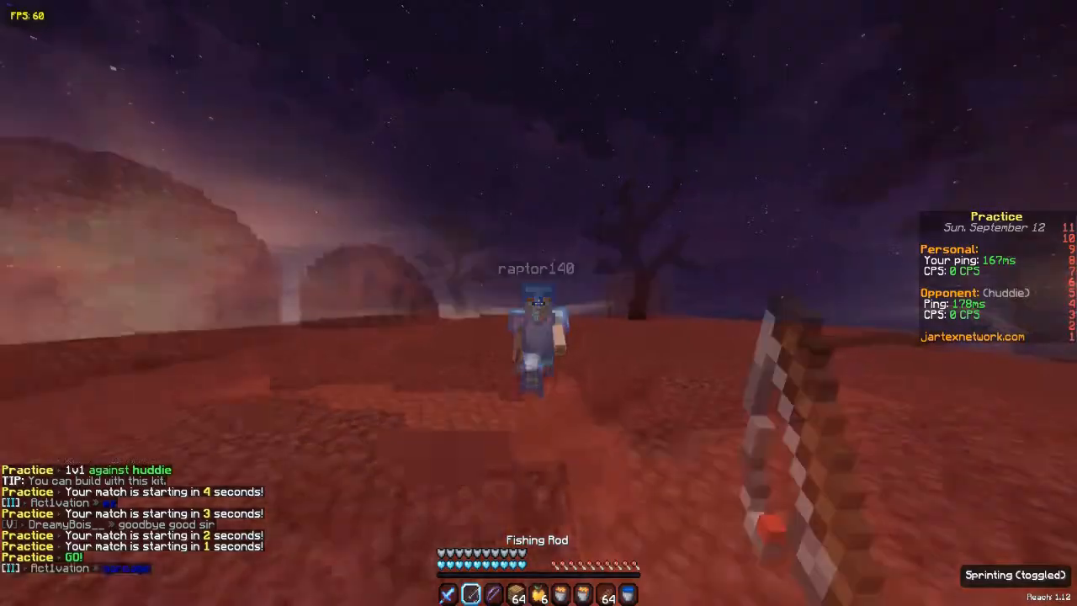
{"action": "key", "text": "3"}
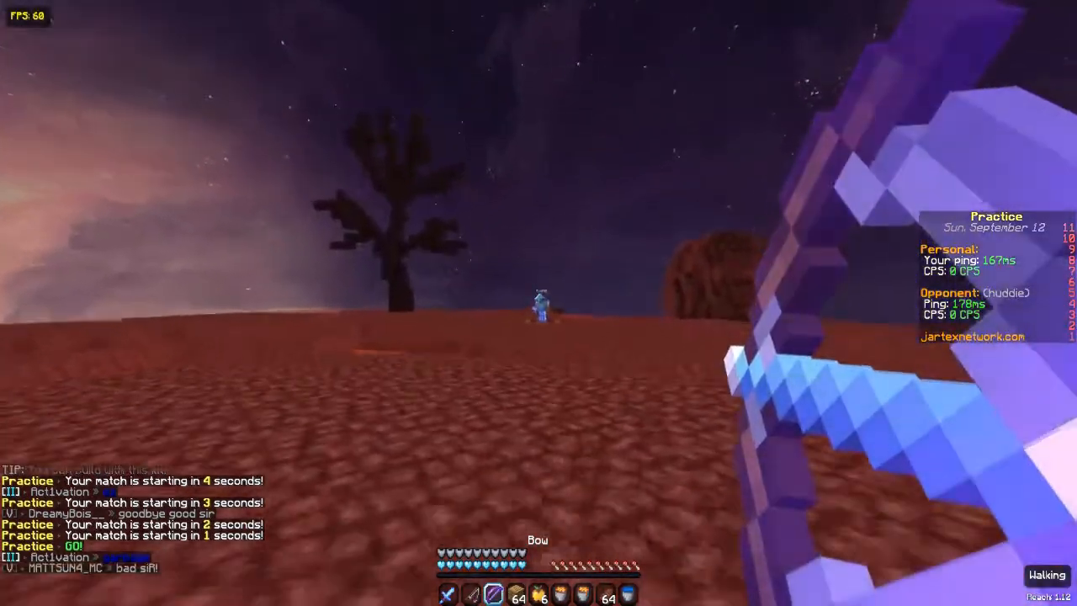
{"action": "right_click", "coordinate": [538, 303]}
{"action": "right_click", "coordinate": [539, 303]}
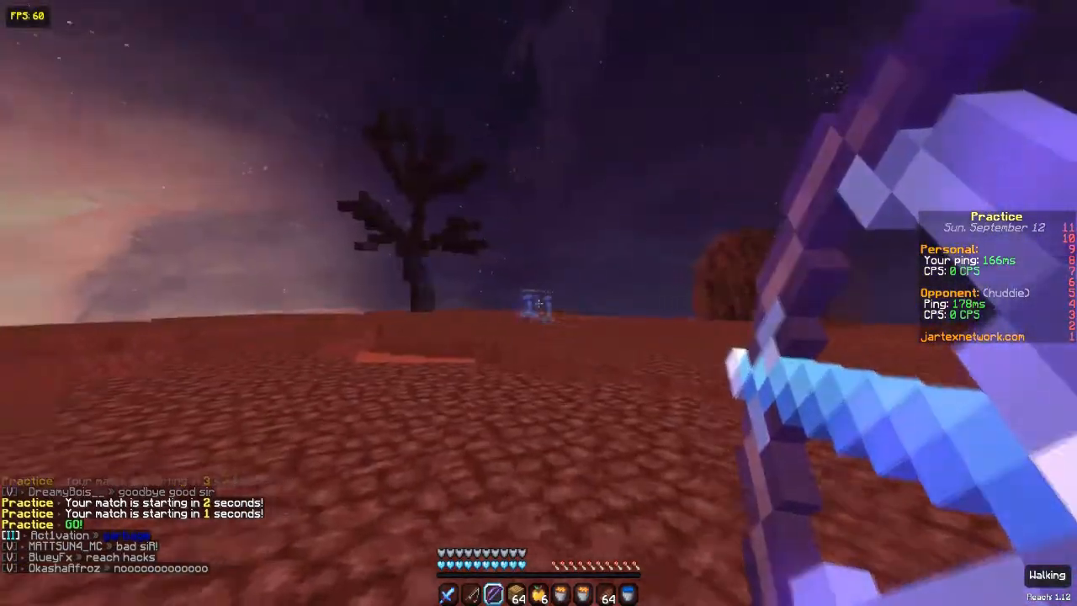
{"action": "key", "text": "ctrl"}
{"action": "key", "text": "4"}
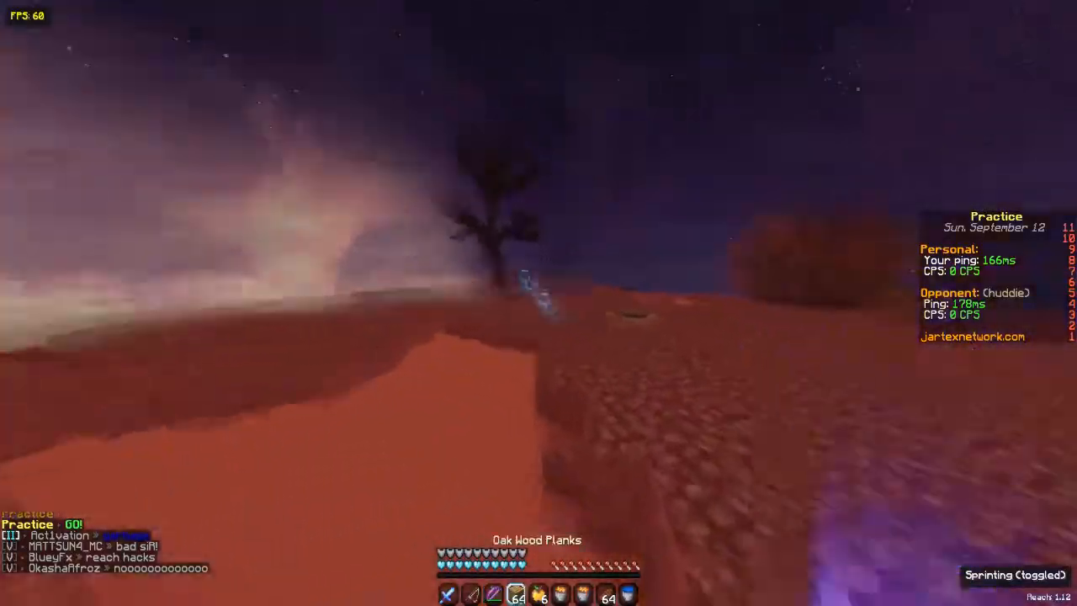
{"action": "right_click", "coordinate": [538, 303]}
{"action": "right_click", "coordinate": [538, 302]}
{"action": "key", "text": "1"}
{"action": "key", "text": "ctrl"}
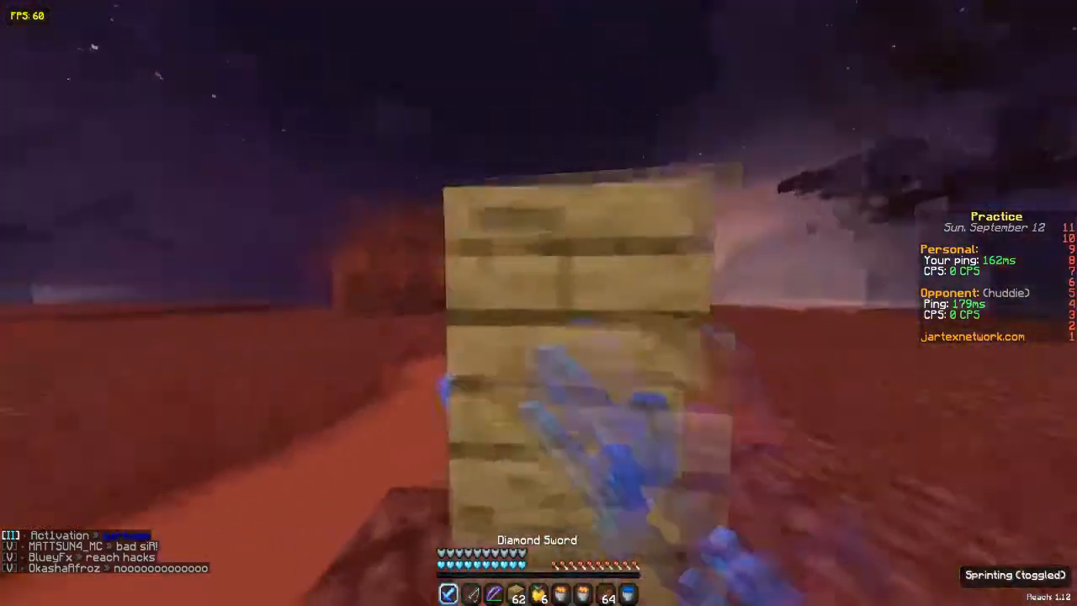
{"action": "left_click", "coordinate": [539, 303]}
{"action": "left_click", "coordinate": [538, 303]}
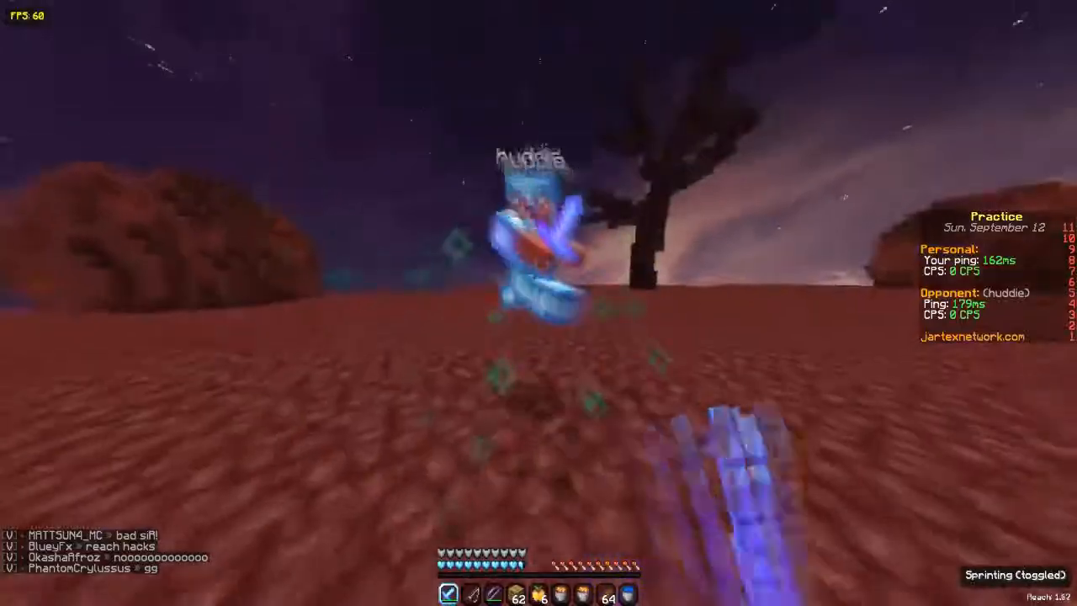
{"action": "left_click", "coordinate": [538, 302]}
{"action": "left_click", "coordinate": [539, 303]}
{"action": "left_click", "coordinate": [538, 303]}
{"action": "left_click", "coordinate": [539, 303]}
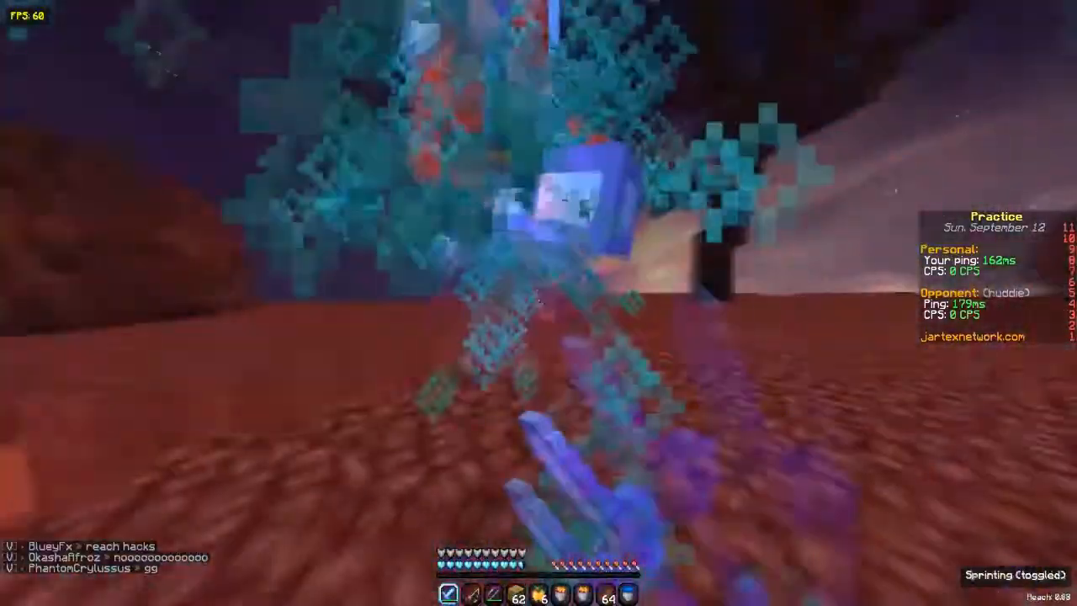
{"action": "left_click", "coordinate": [539, 303]}
{"action": "left_click", "coordinate": [538, 303]}
{"action": "key", "text": "9"}
{"action": "right_click", "coordinate": [538, 303]}
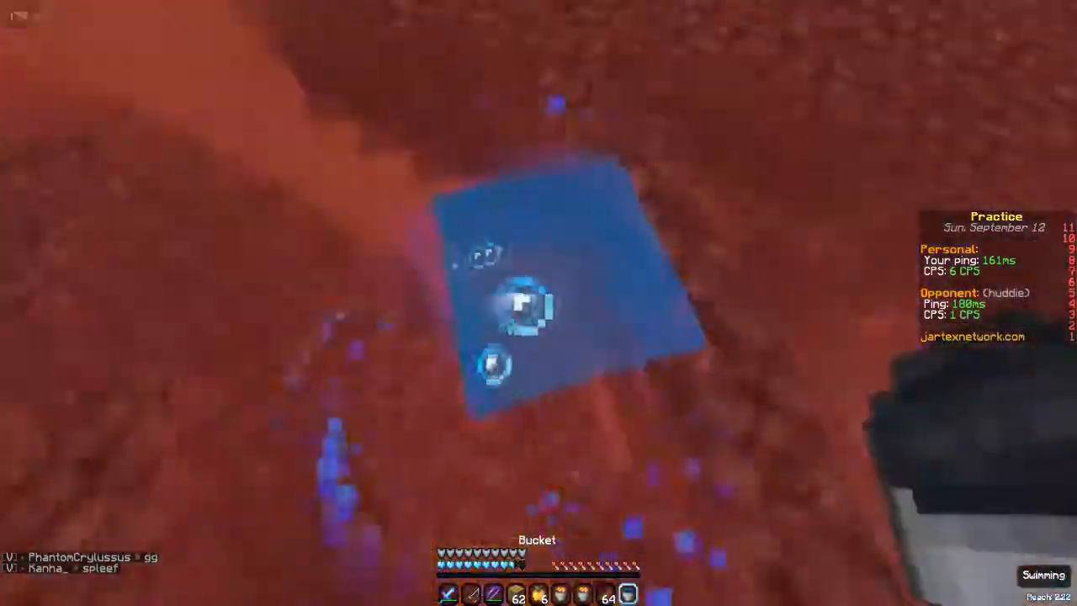
{"action": "right_click", "coordinate": [538, 303]}
{"action": "key", "text": "2"}
{"action": "key", "text": "3"}
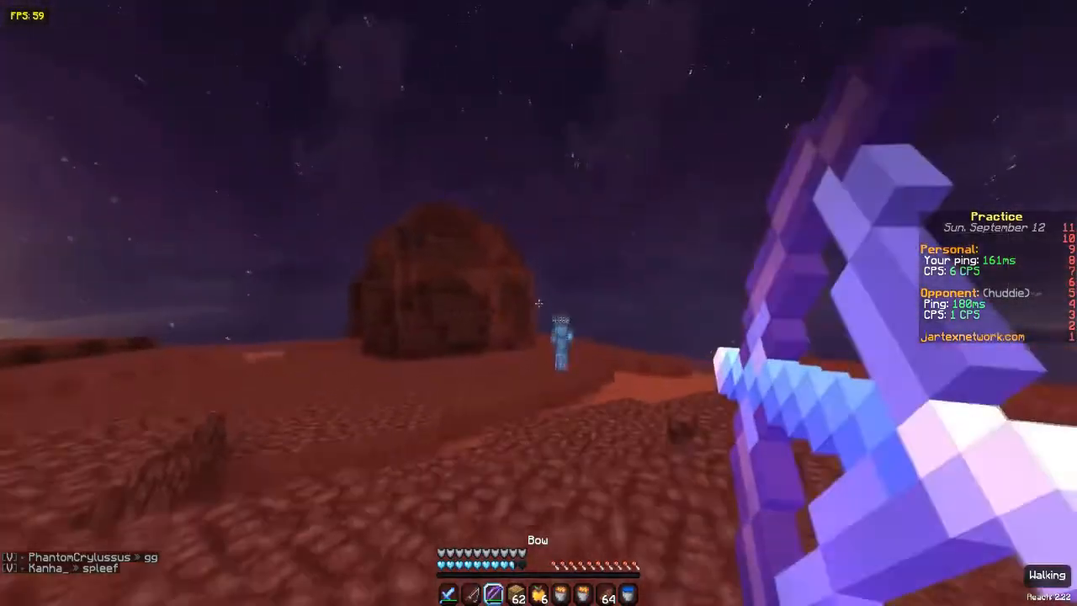